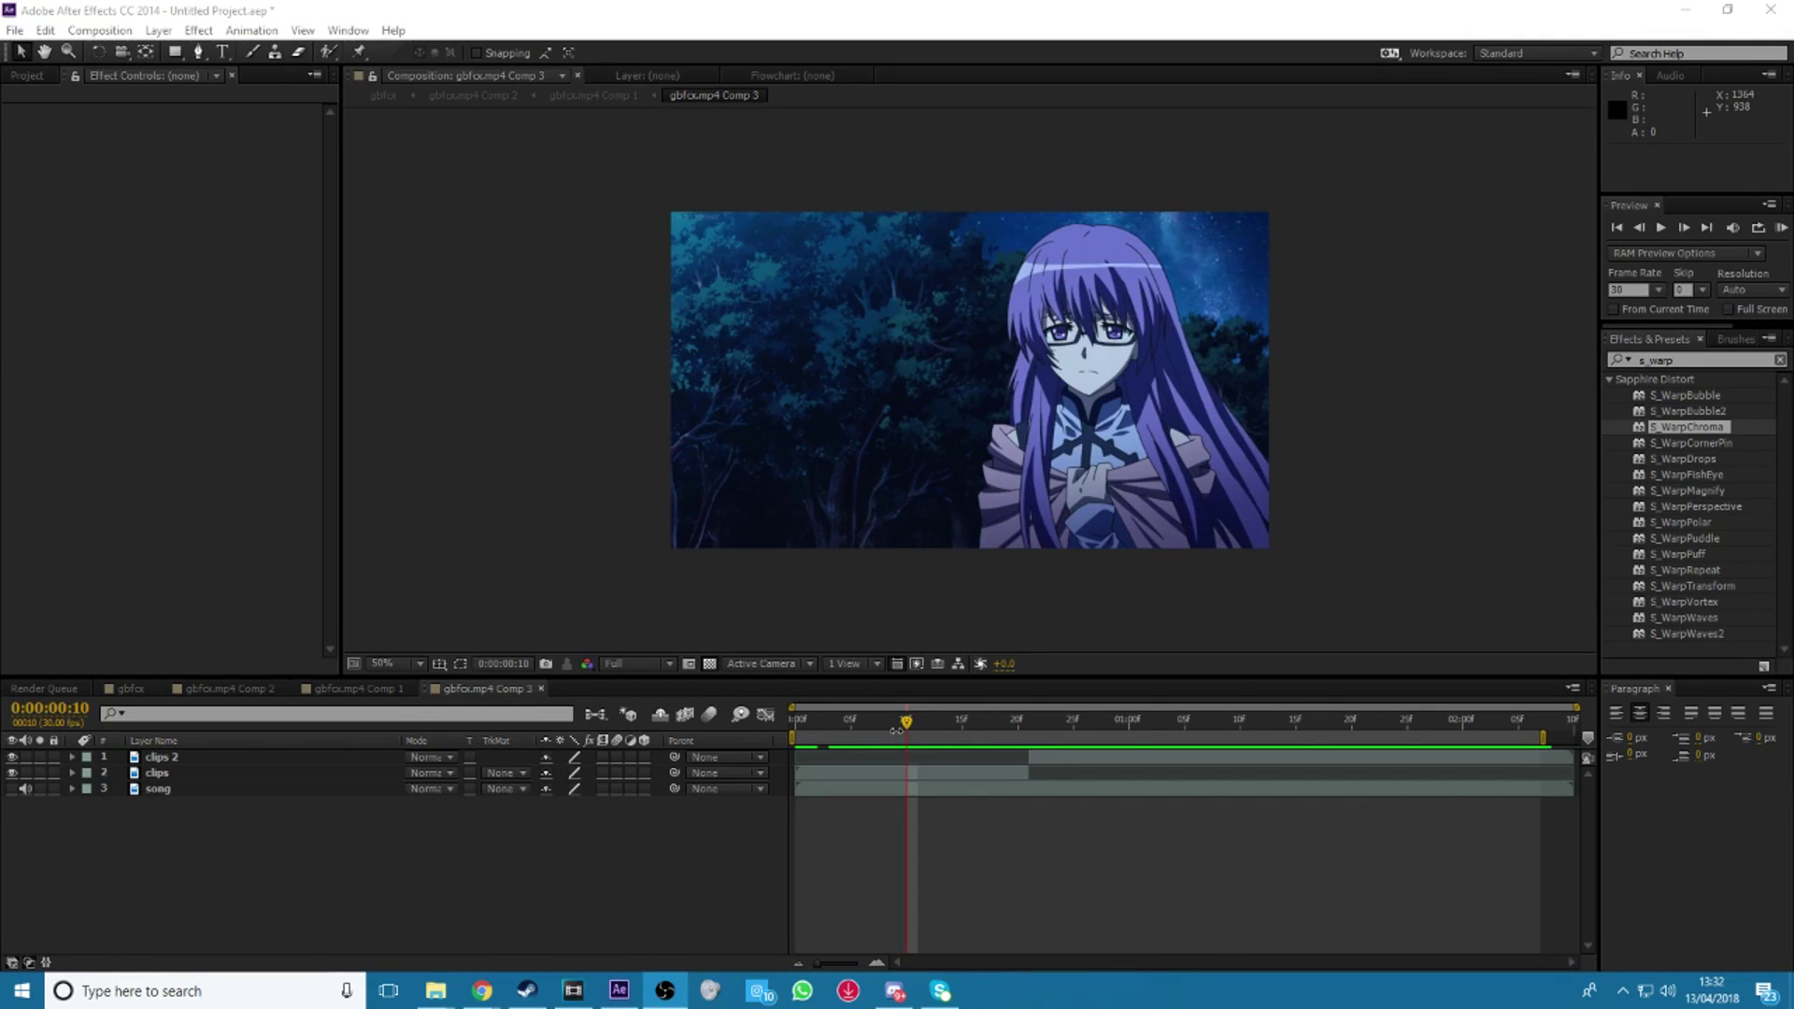
- Return the current-time indicator to frame 2 of the gbfox.mp4 Comp 3 composition
click(819, 721)
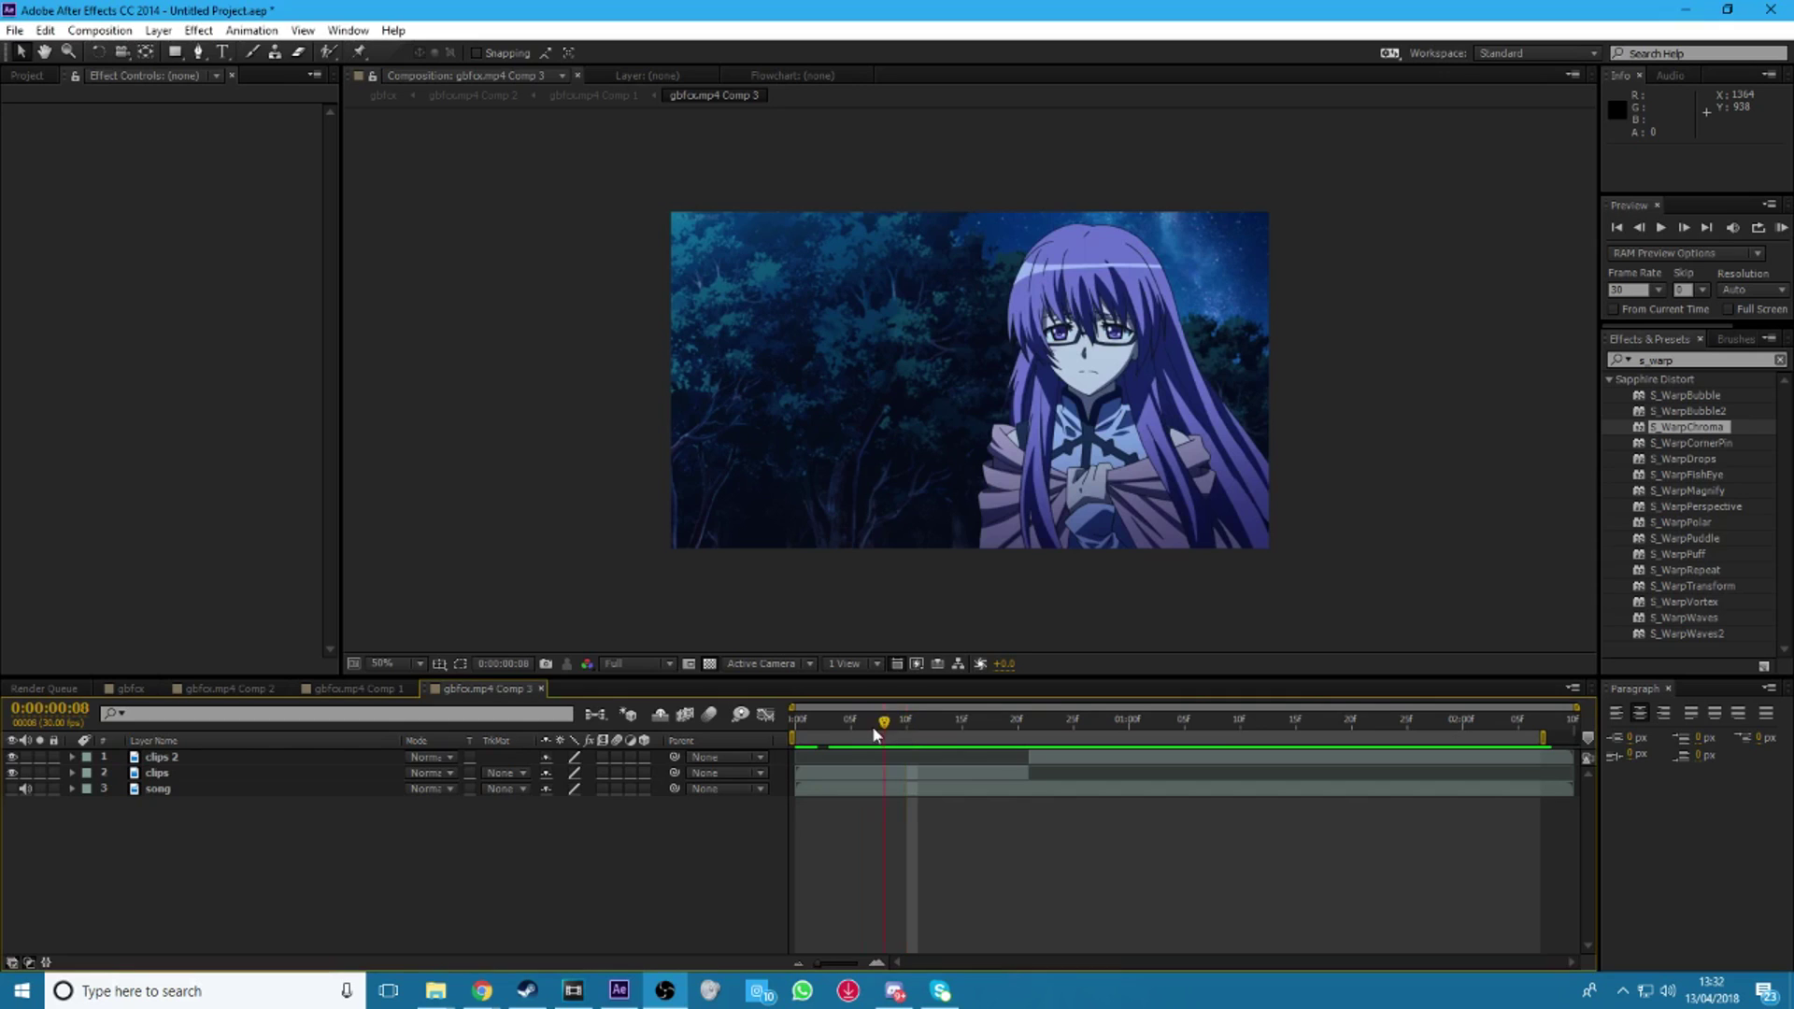
- Create a white 1280×720 solid named White Solid 3 above the clip layers
right_click(637, 858)
mouse_move(700, 662)
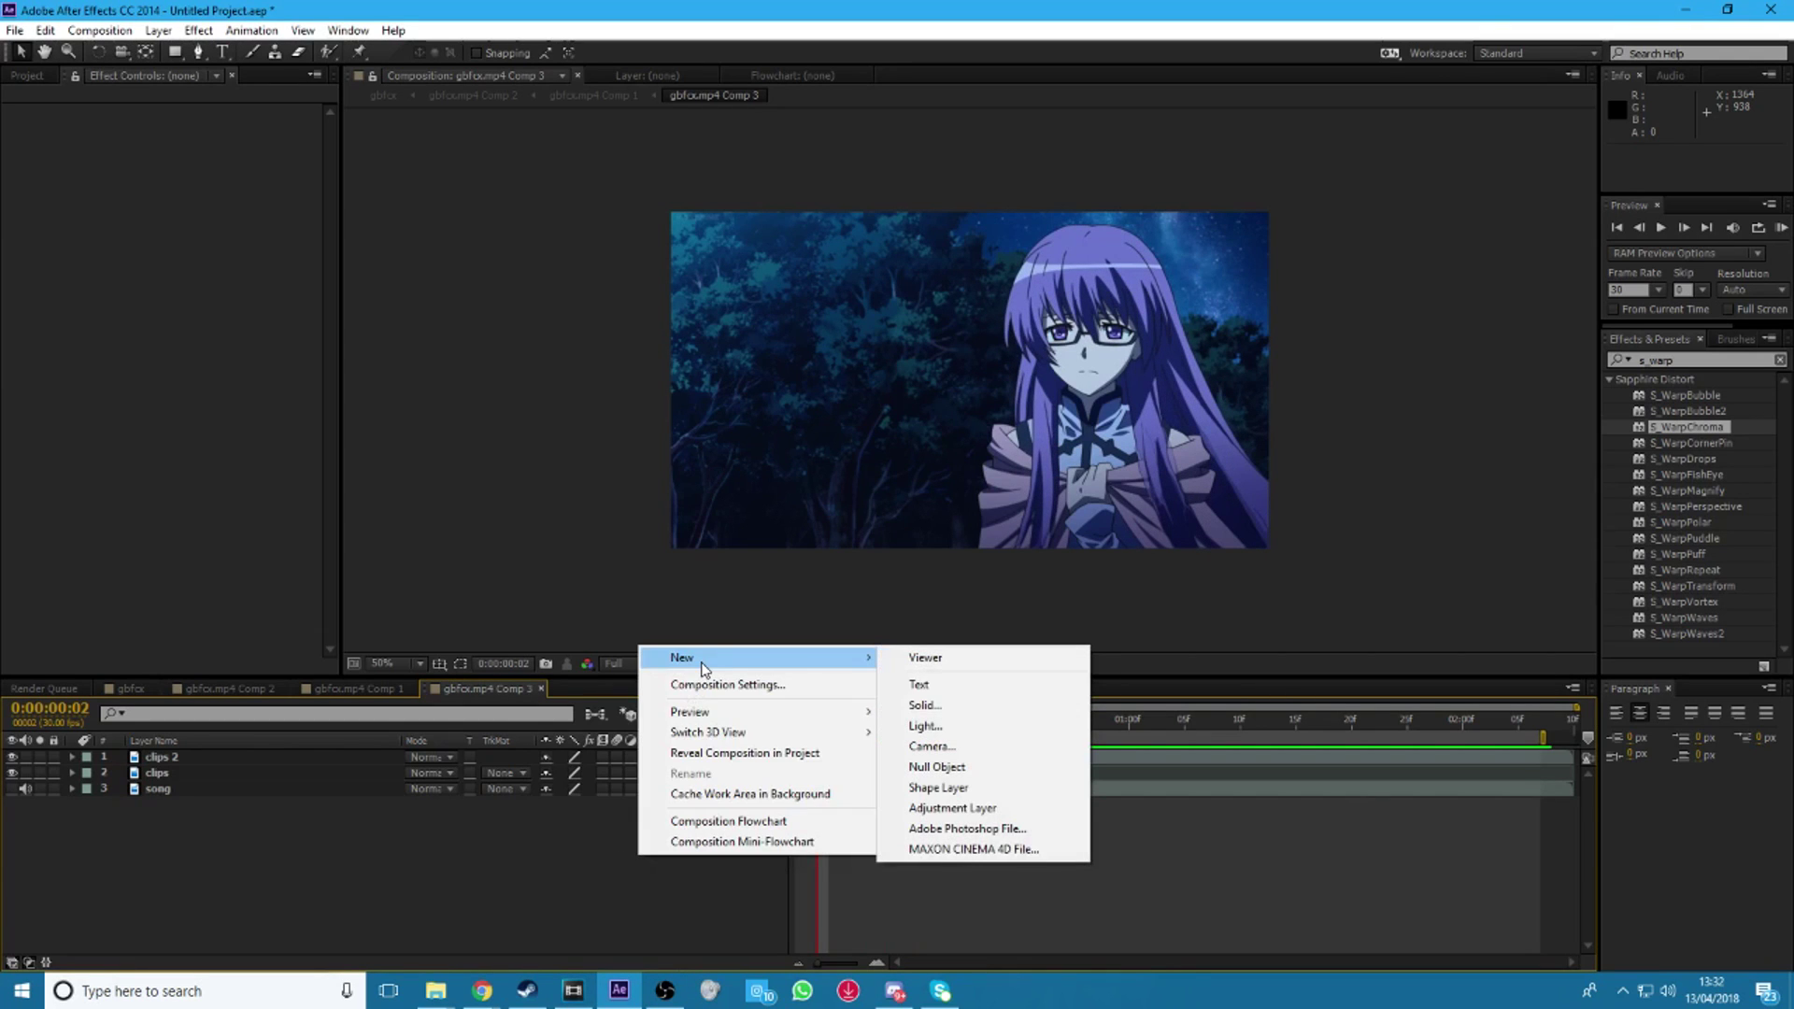
click(950, 712)
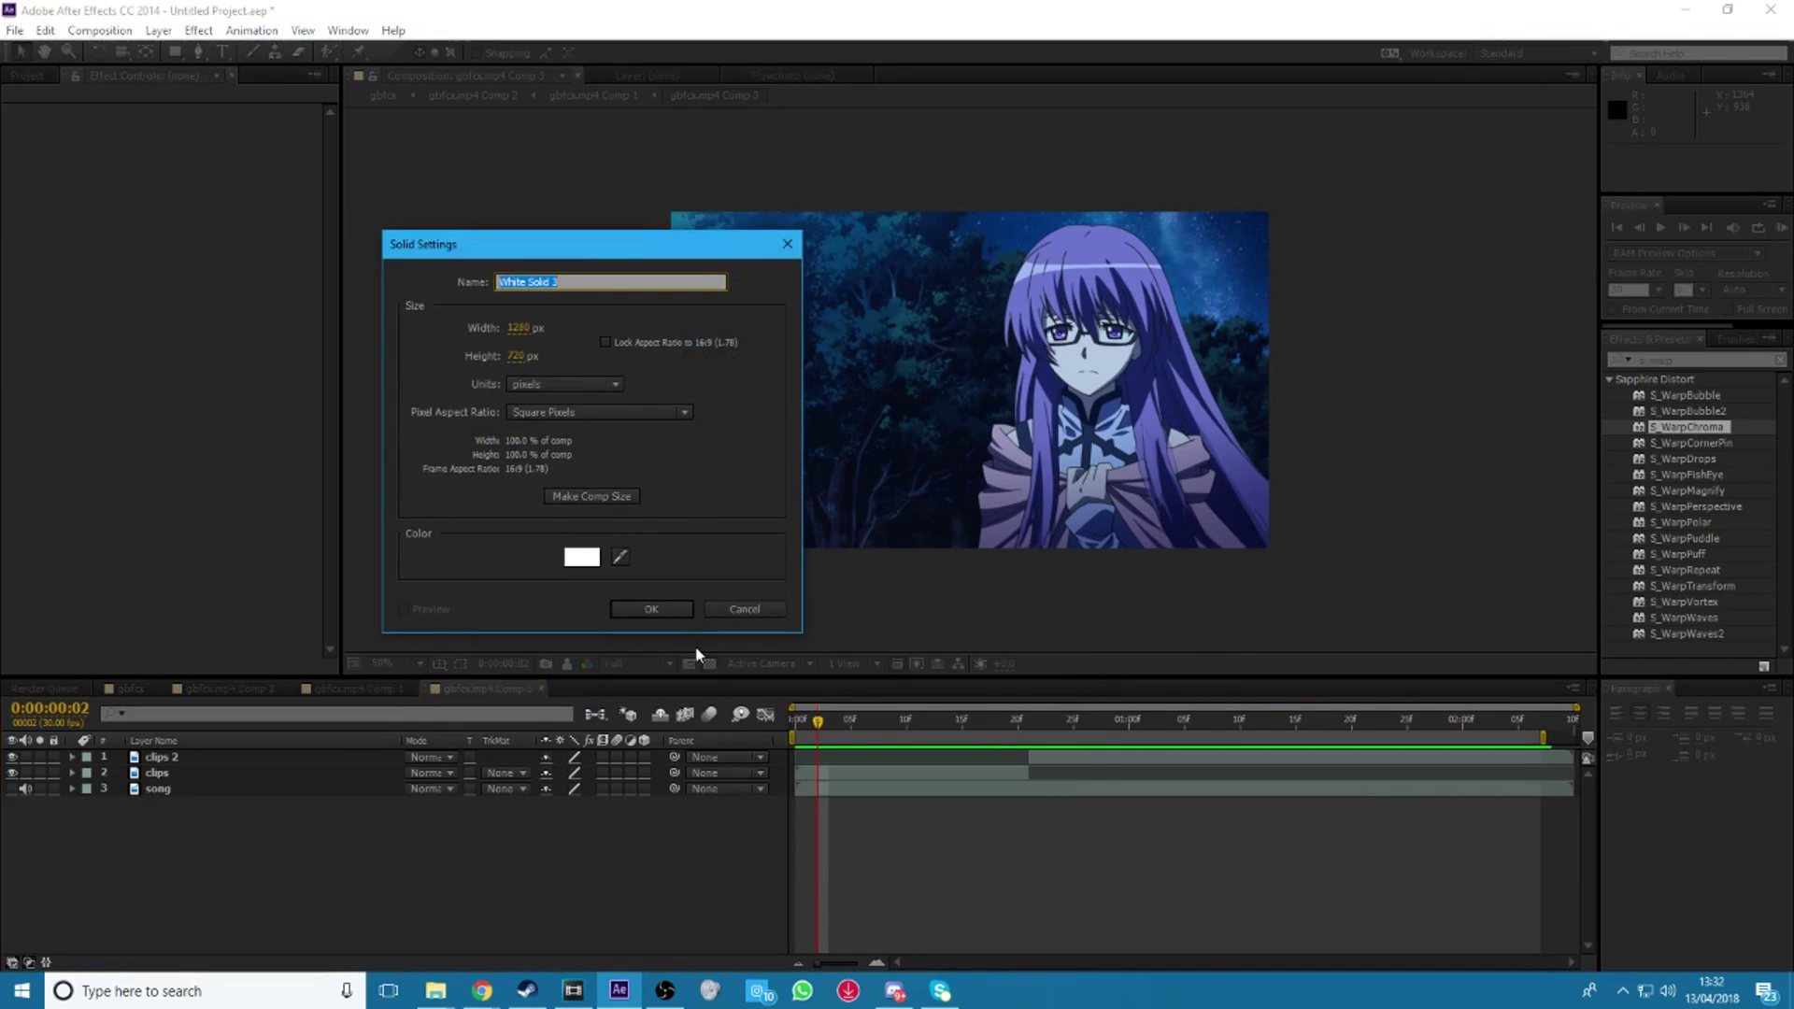
click(581, 556)
click(407, 239)
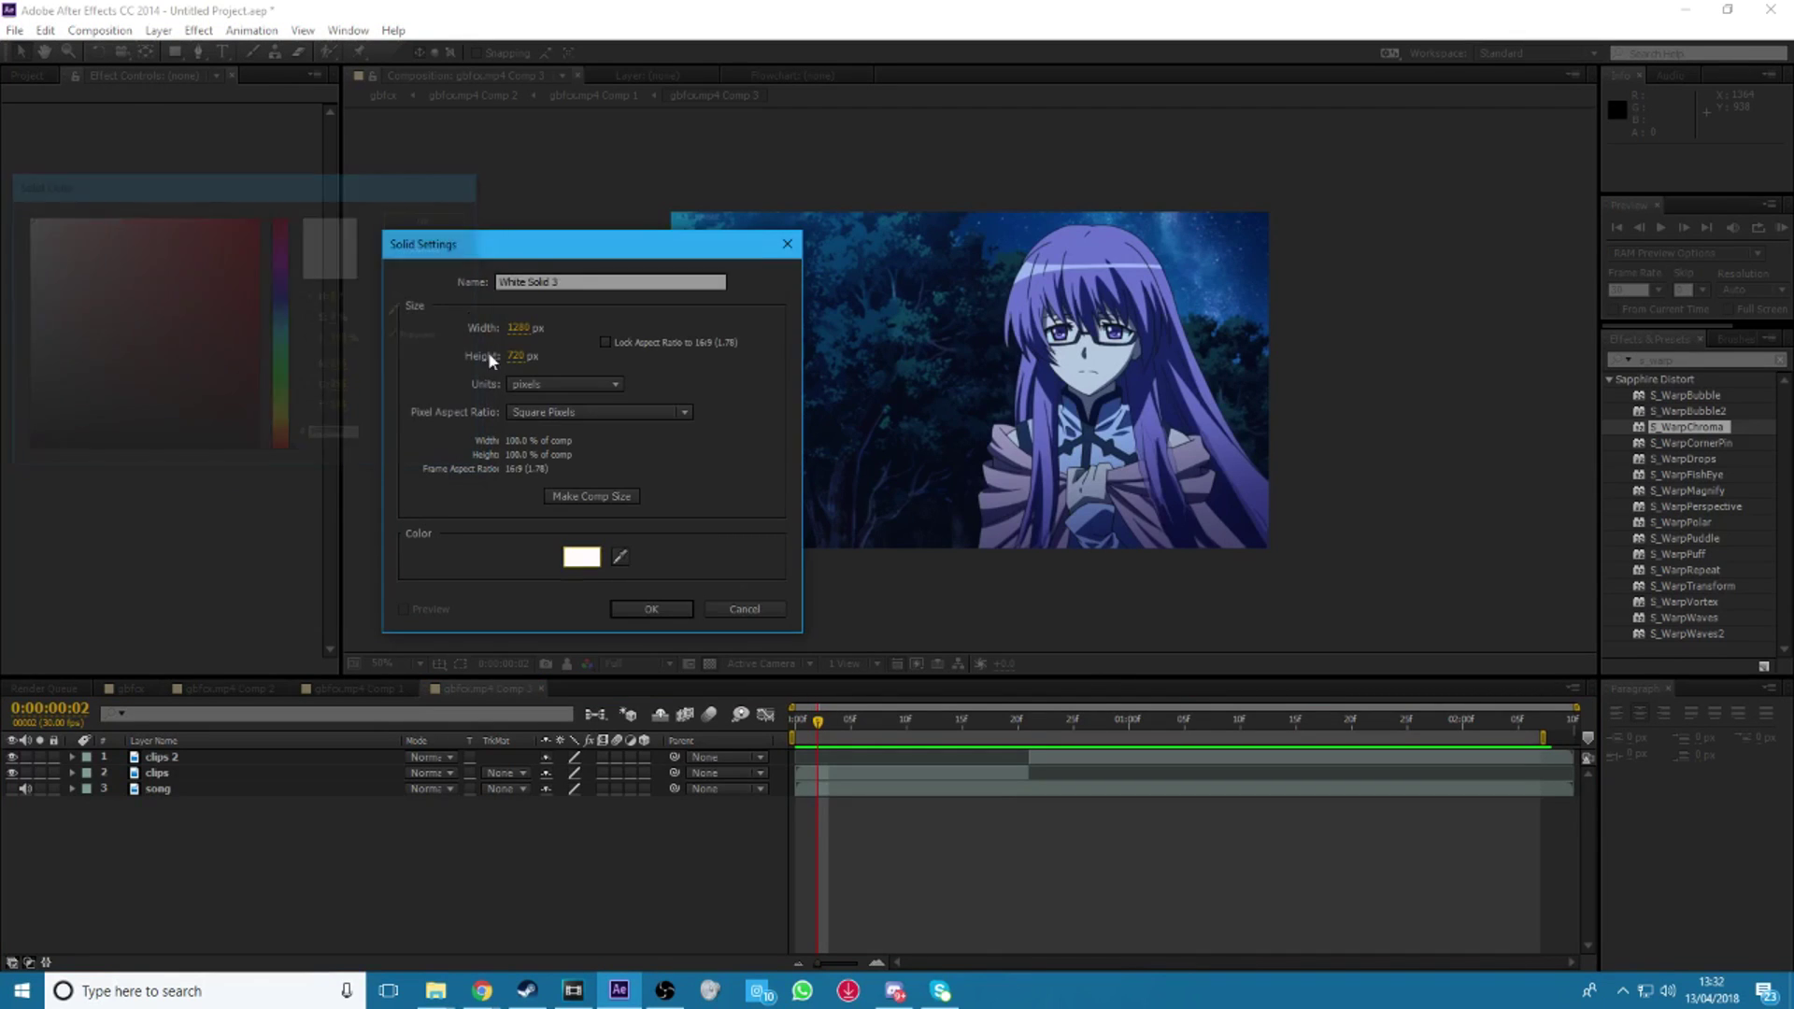
click(646, 608)
click(1682, 360)
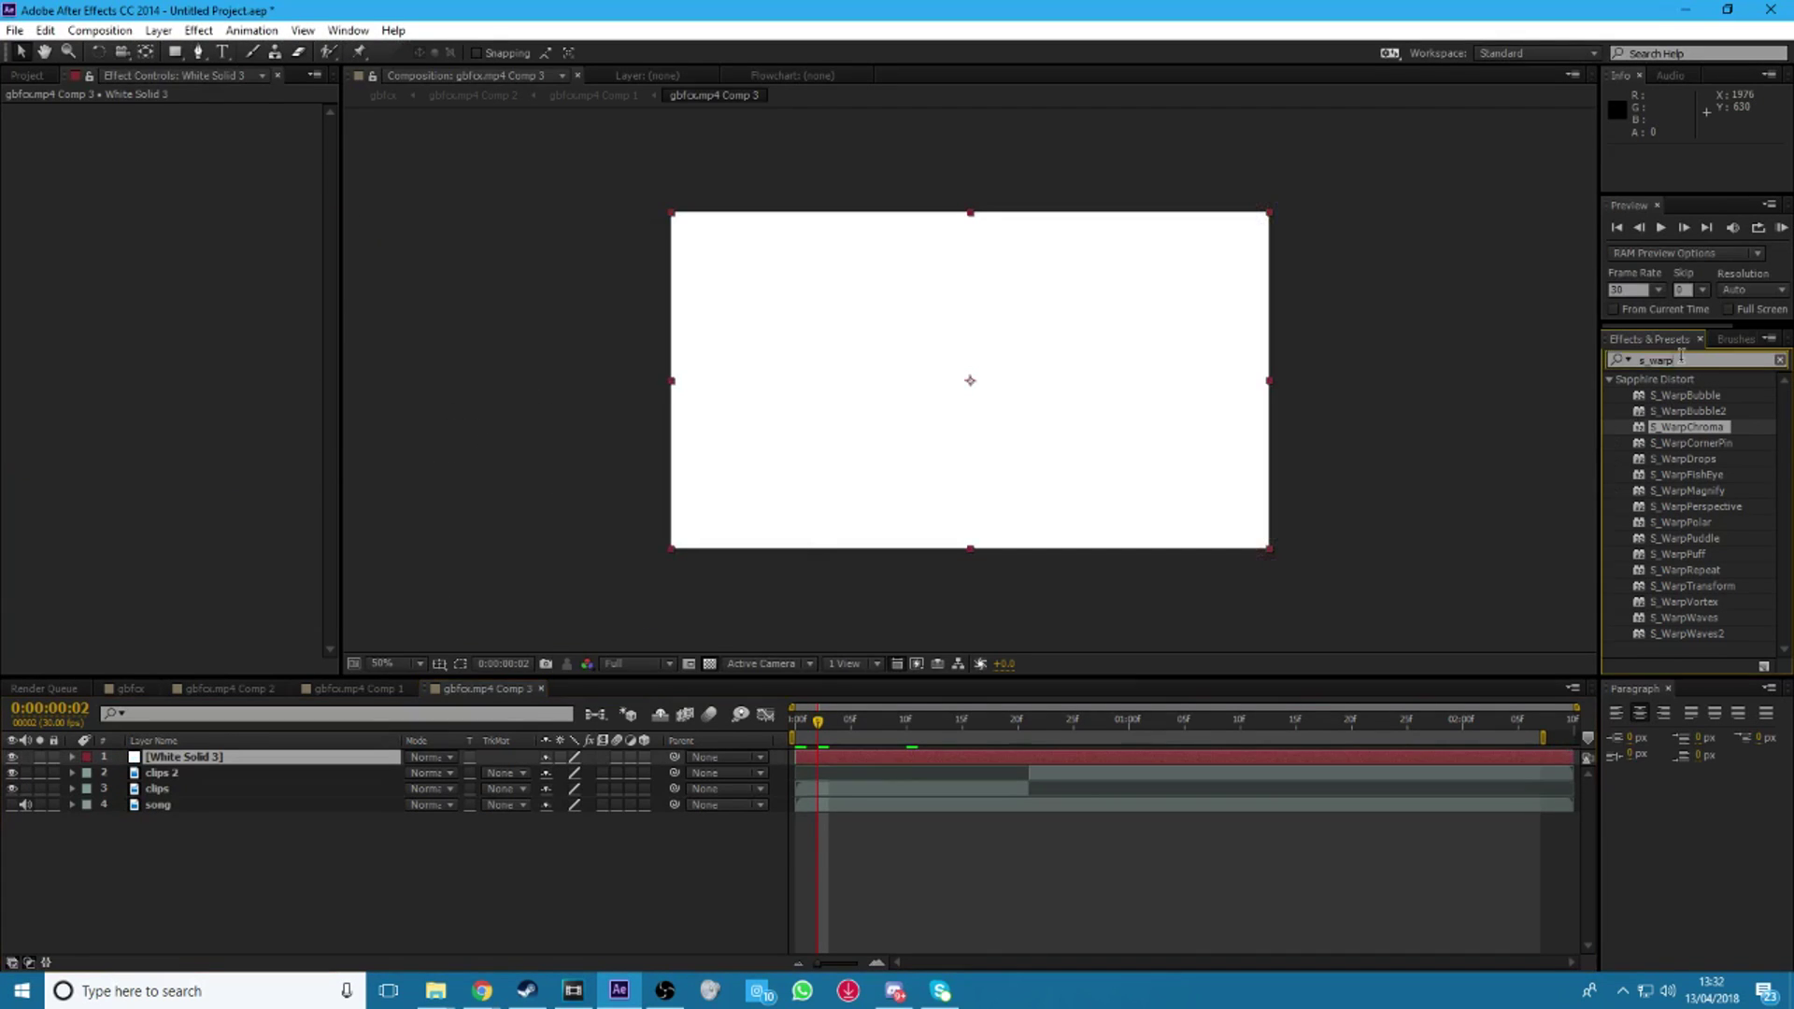
- Apply CC Star Burst to White Solid 3 and raise Scatter to 822
text(cc s)
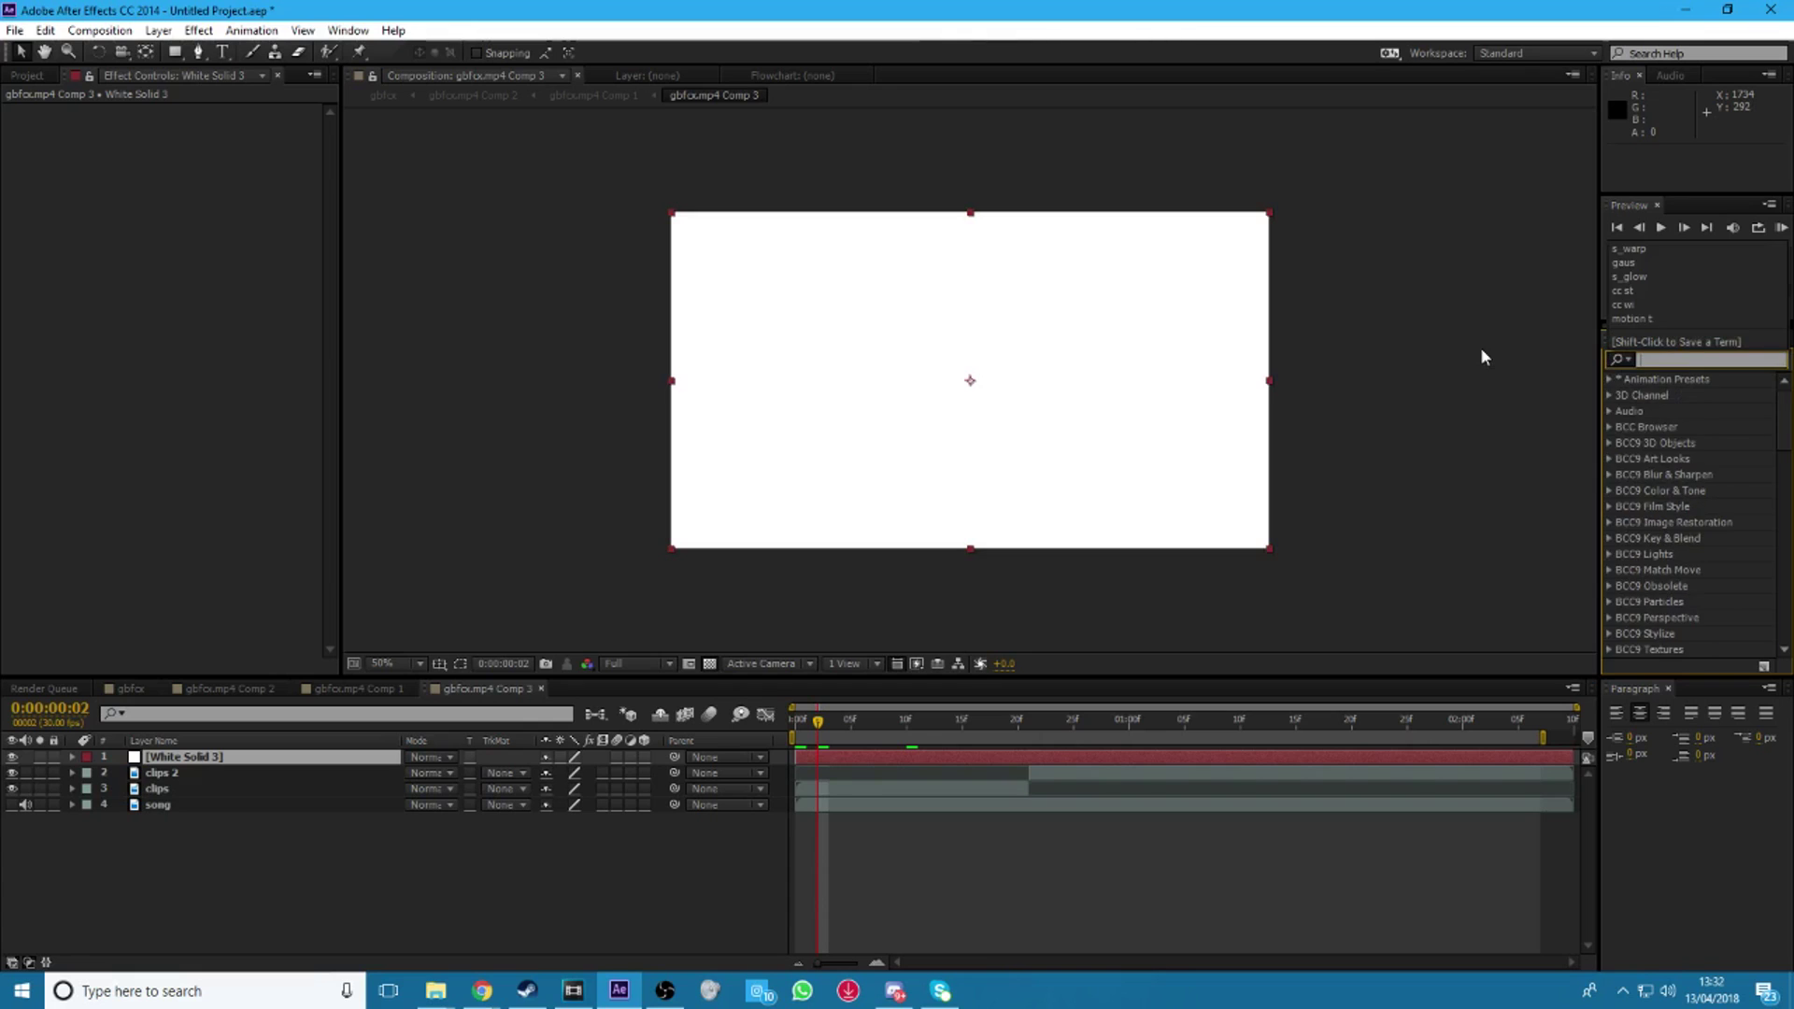
text(ta)
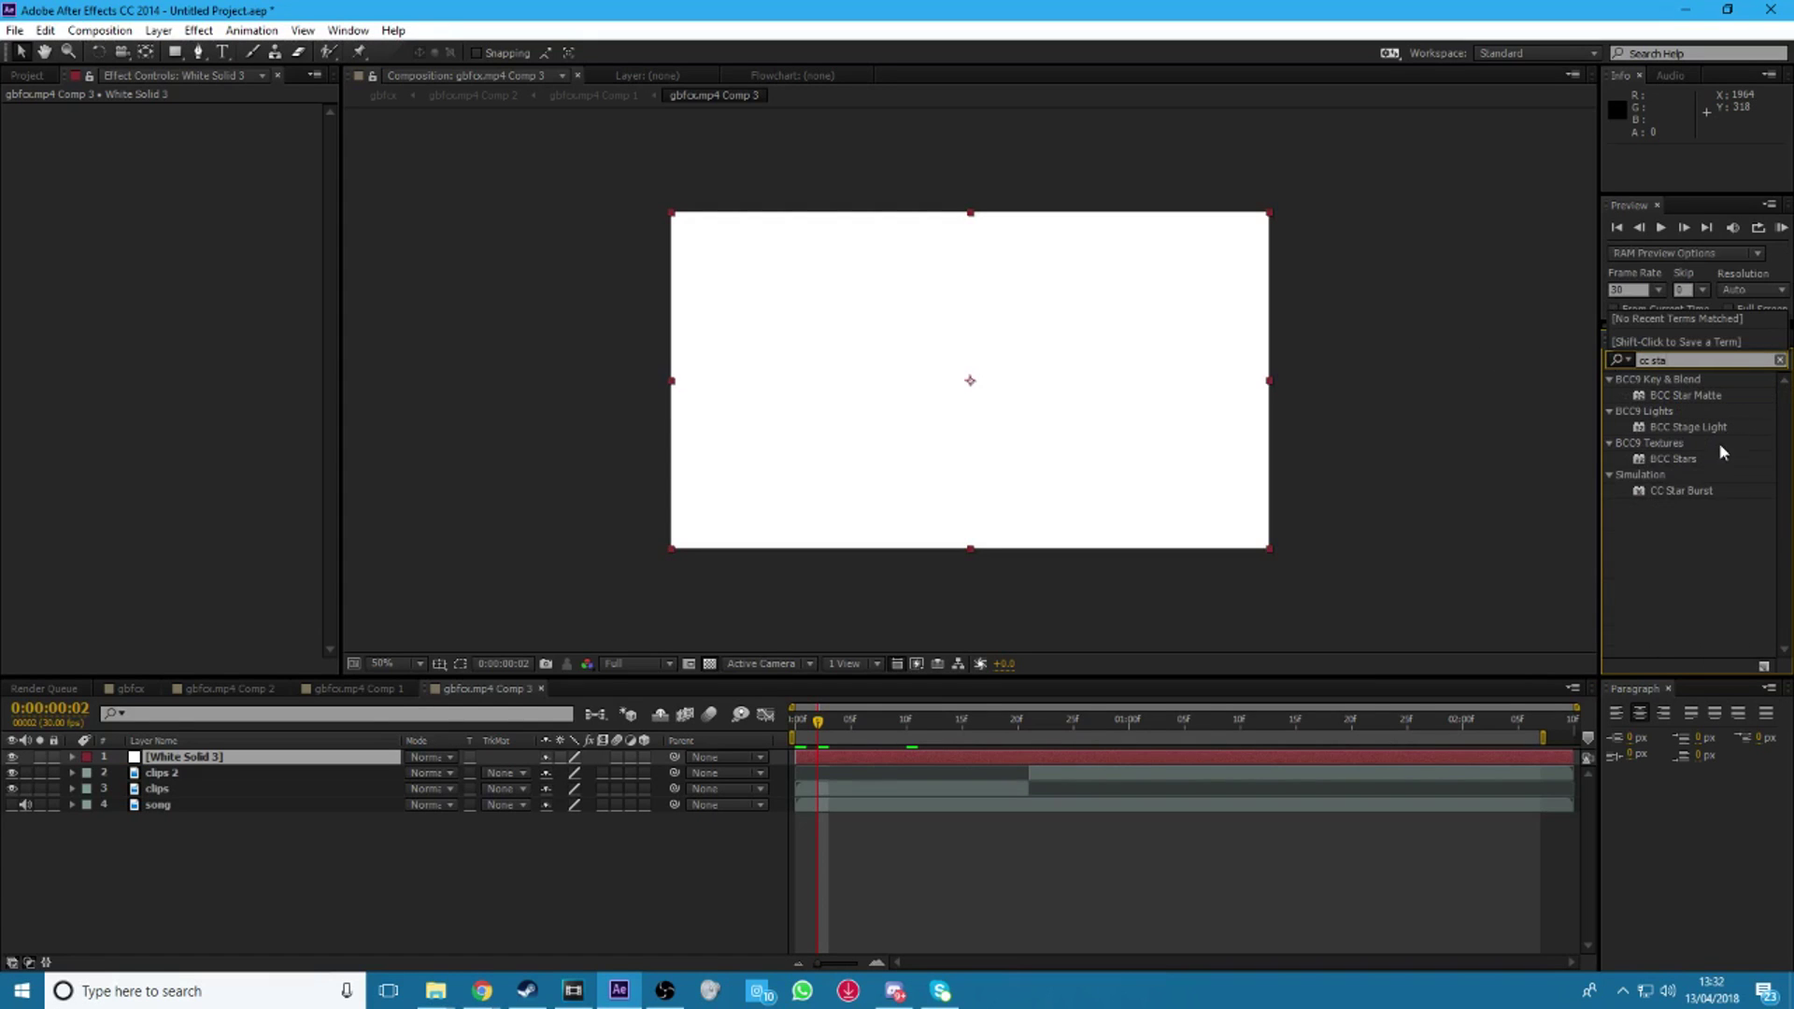
double_click(1680, 489)
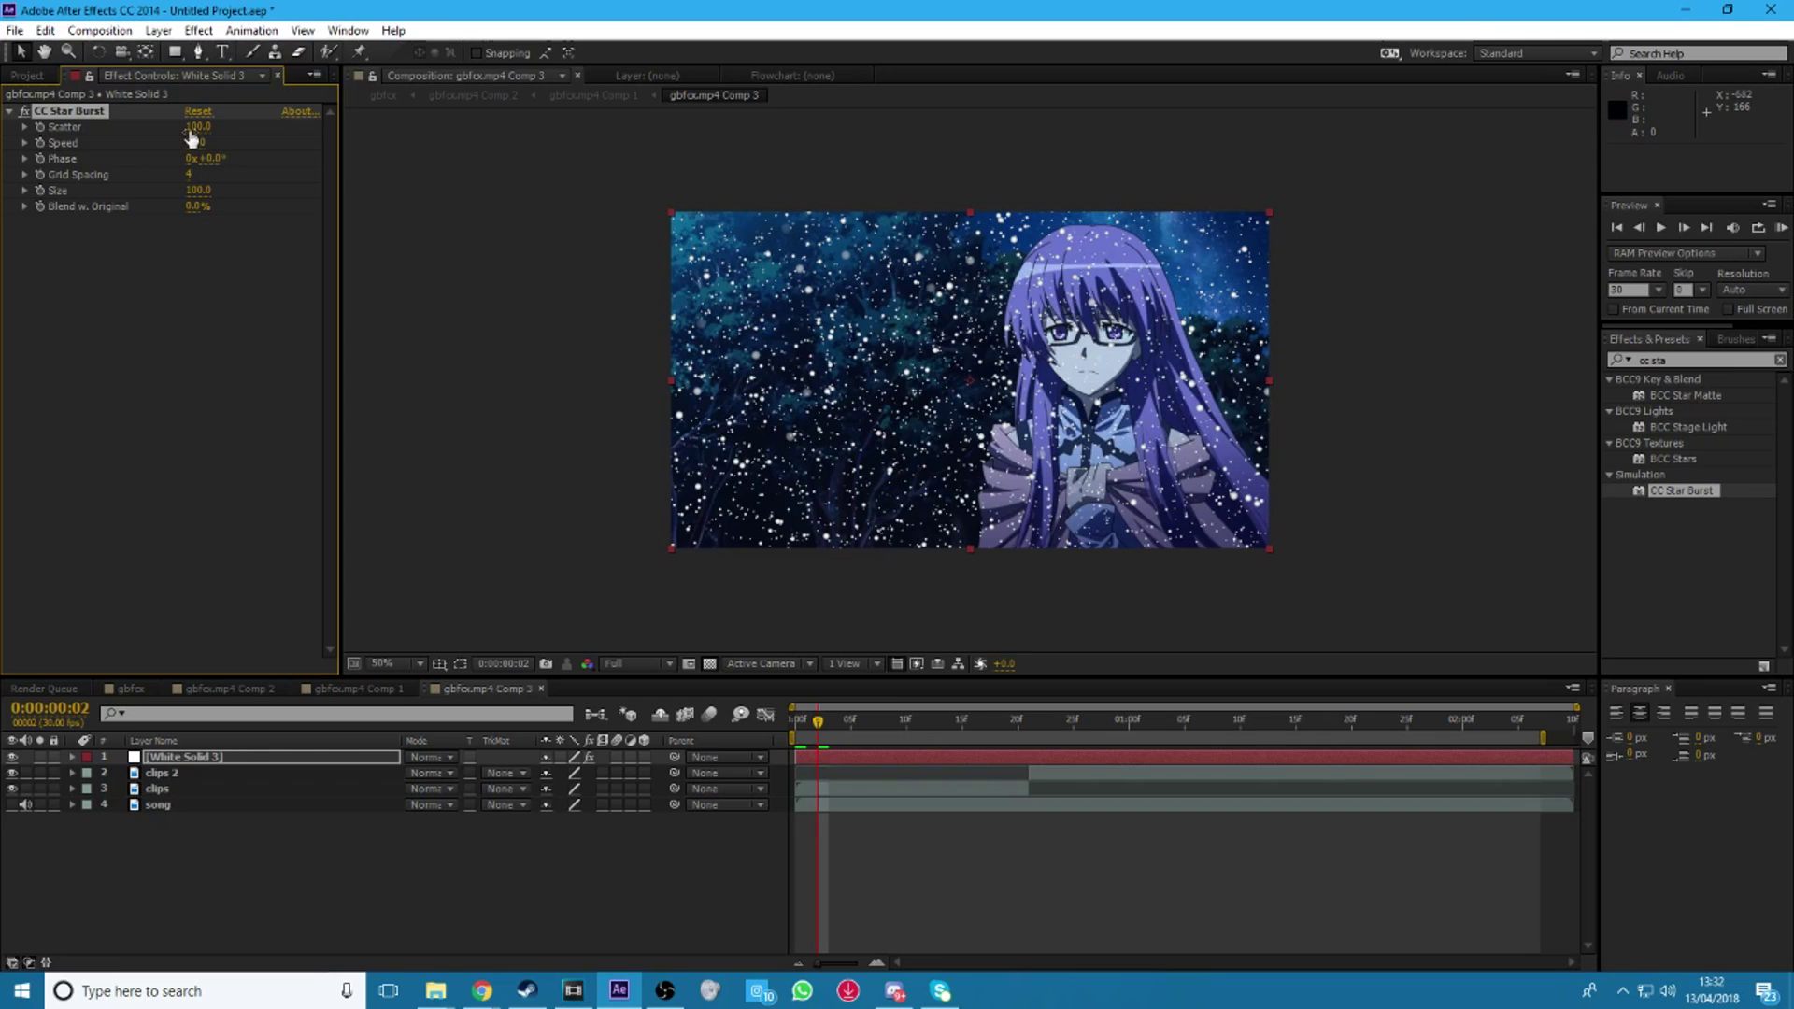
drag(198, 126, 969, 234)
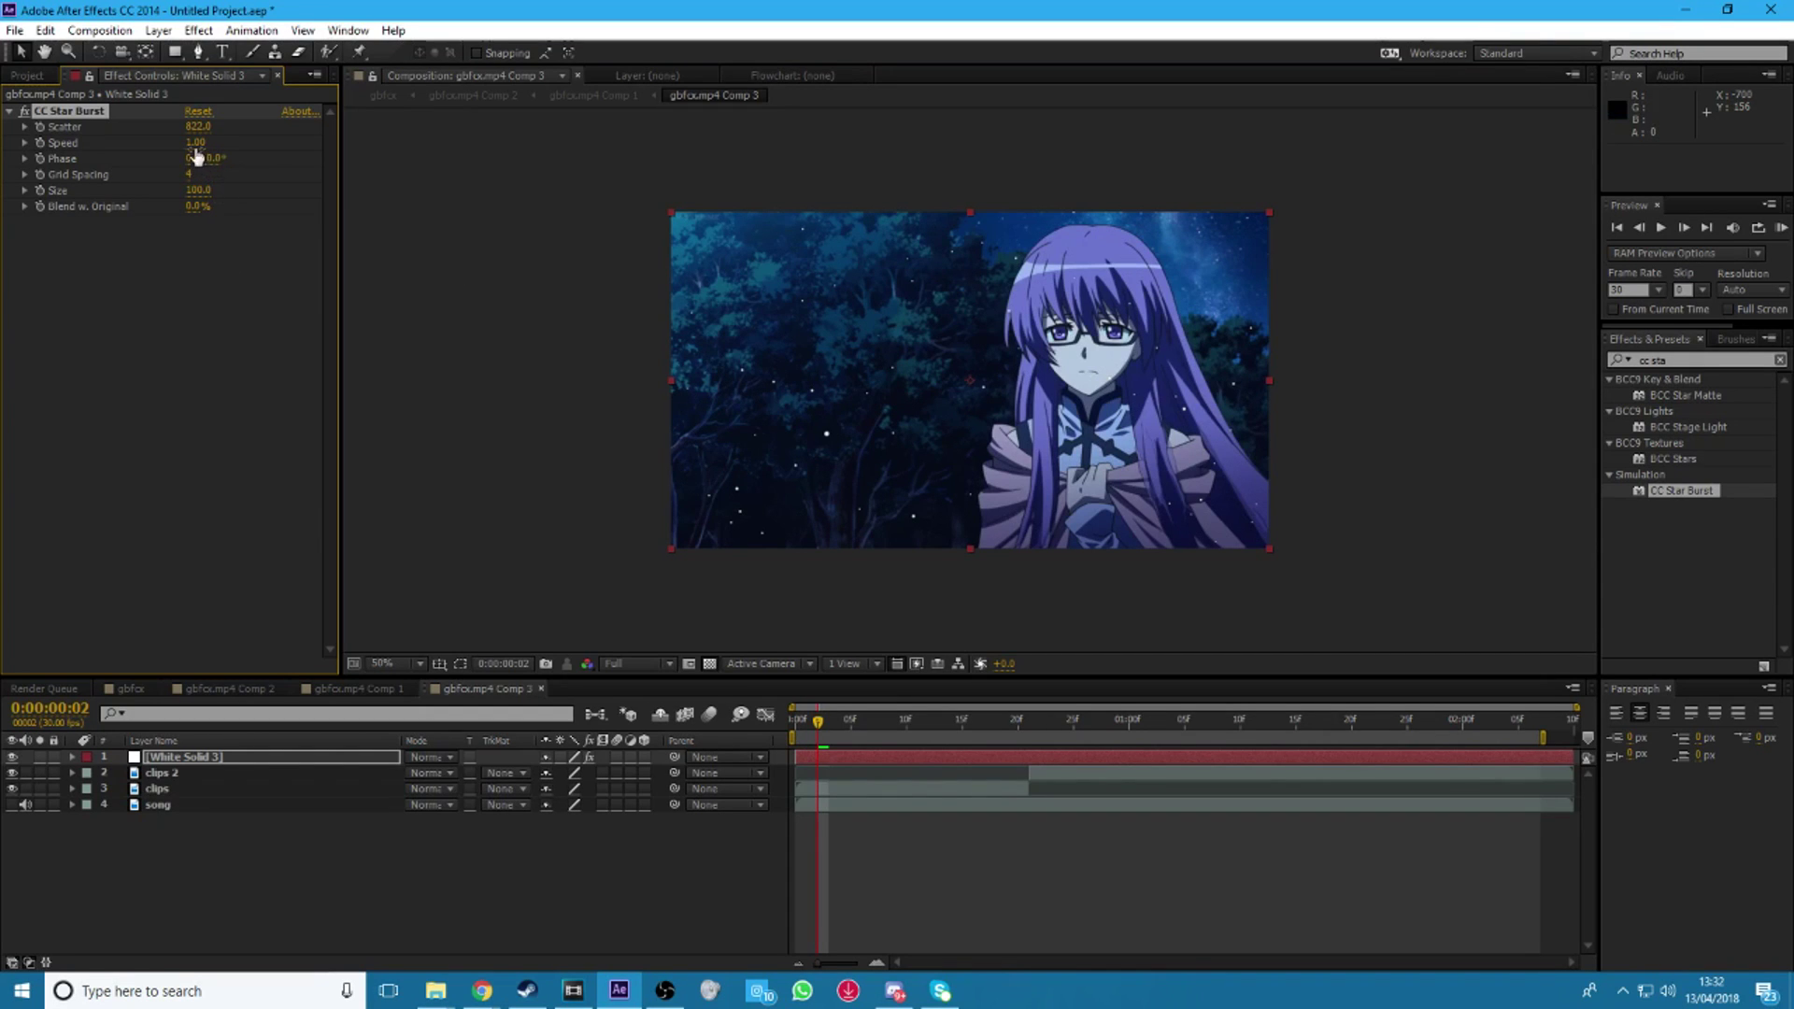
drag(816, 726, 917, 716)
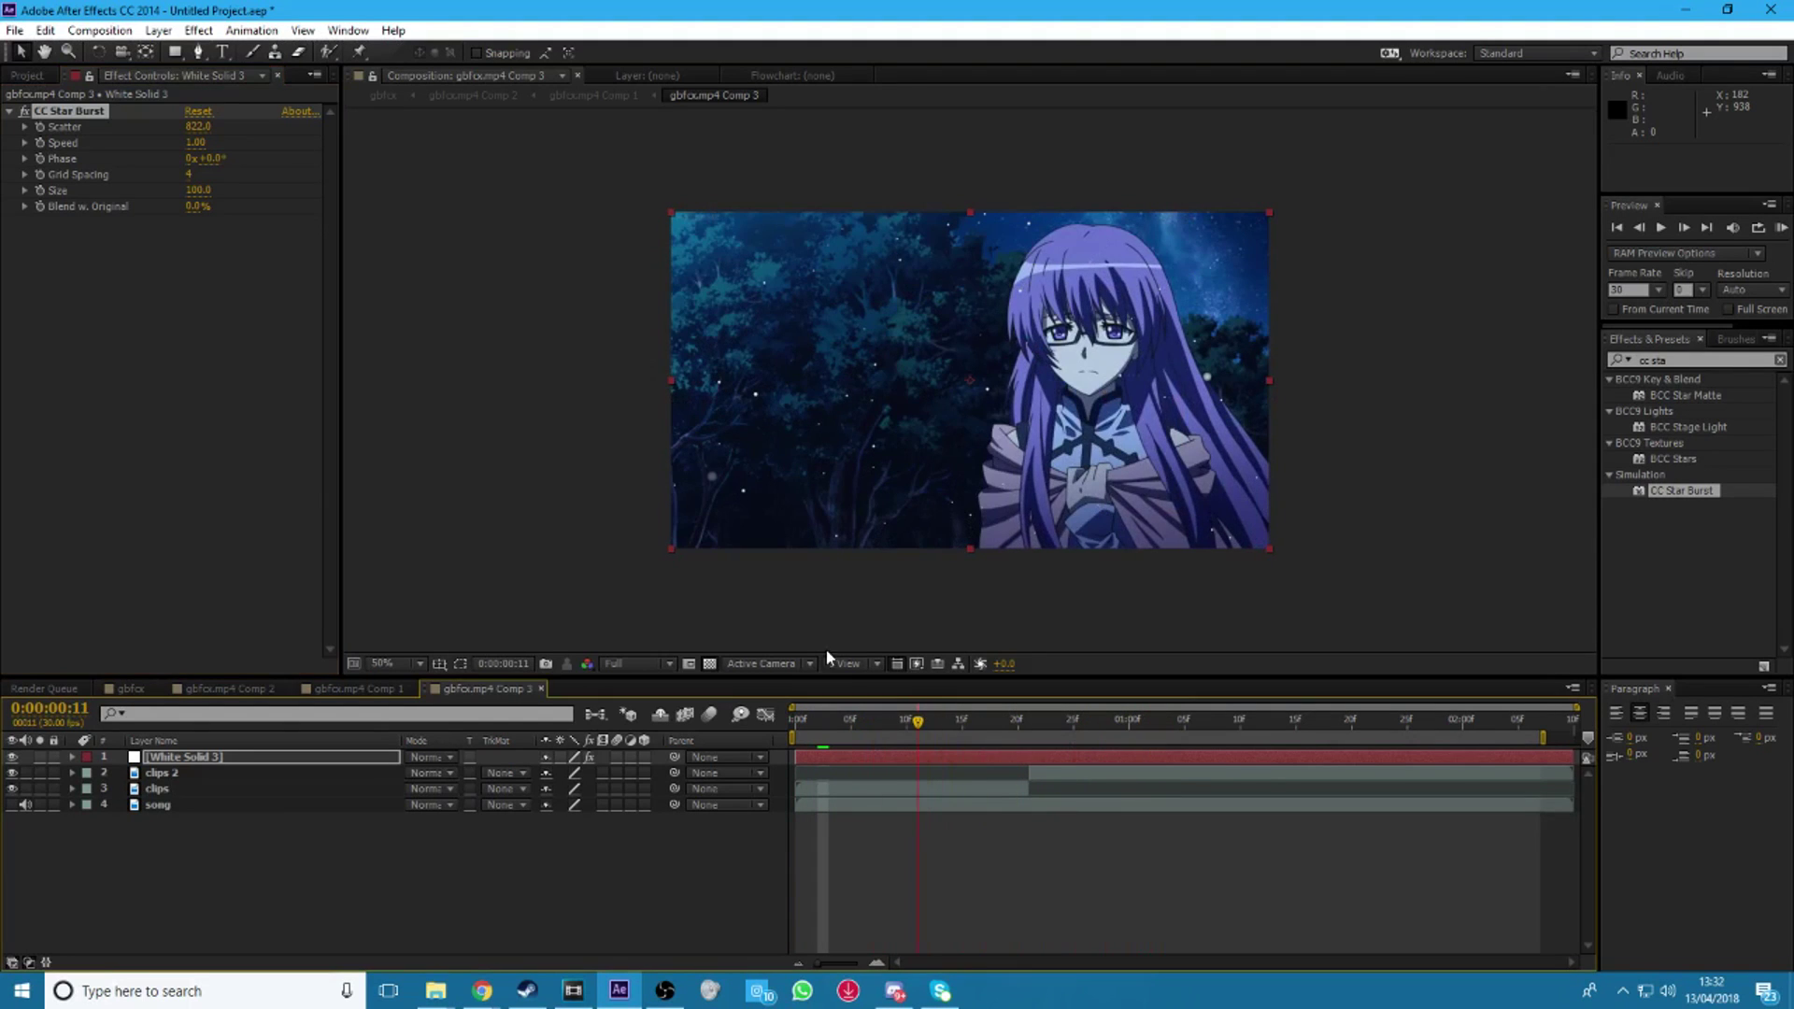
- Slow the stars to Speed 0.03 and enlarge them to Size 104
drag(195, 142, 96, 137)
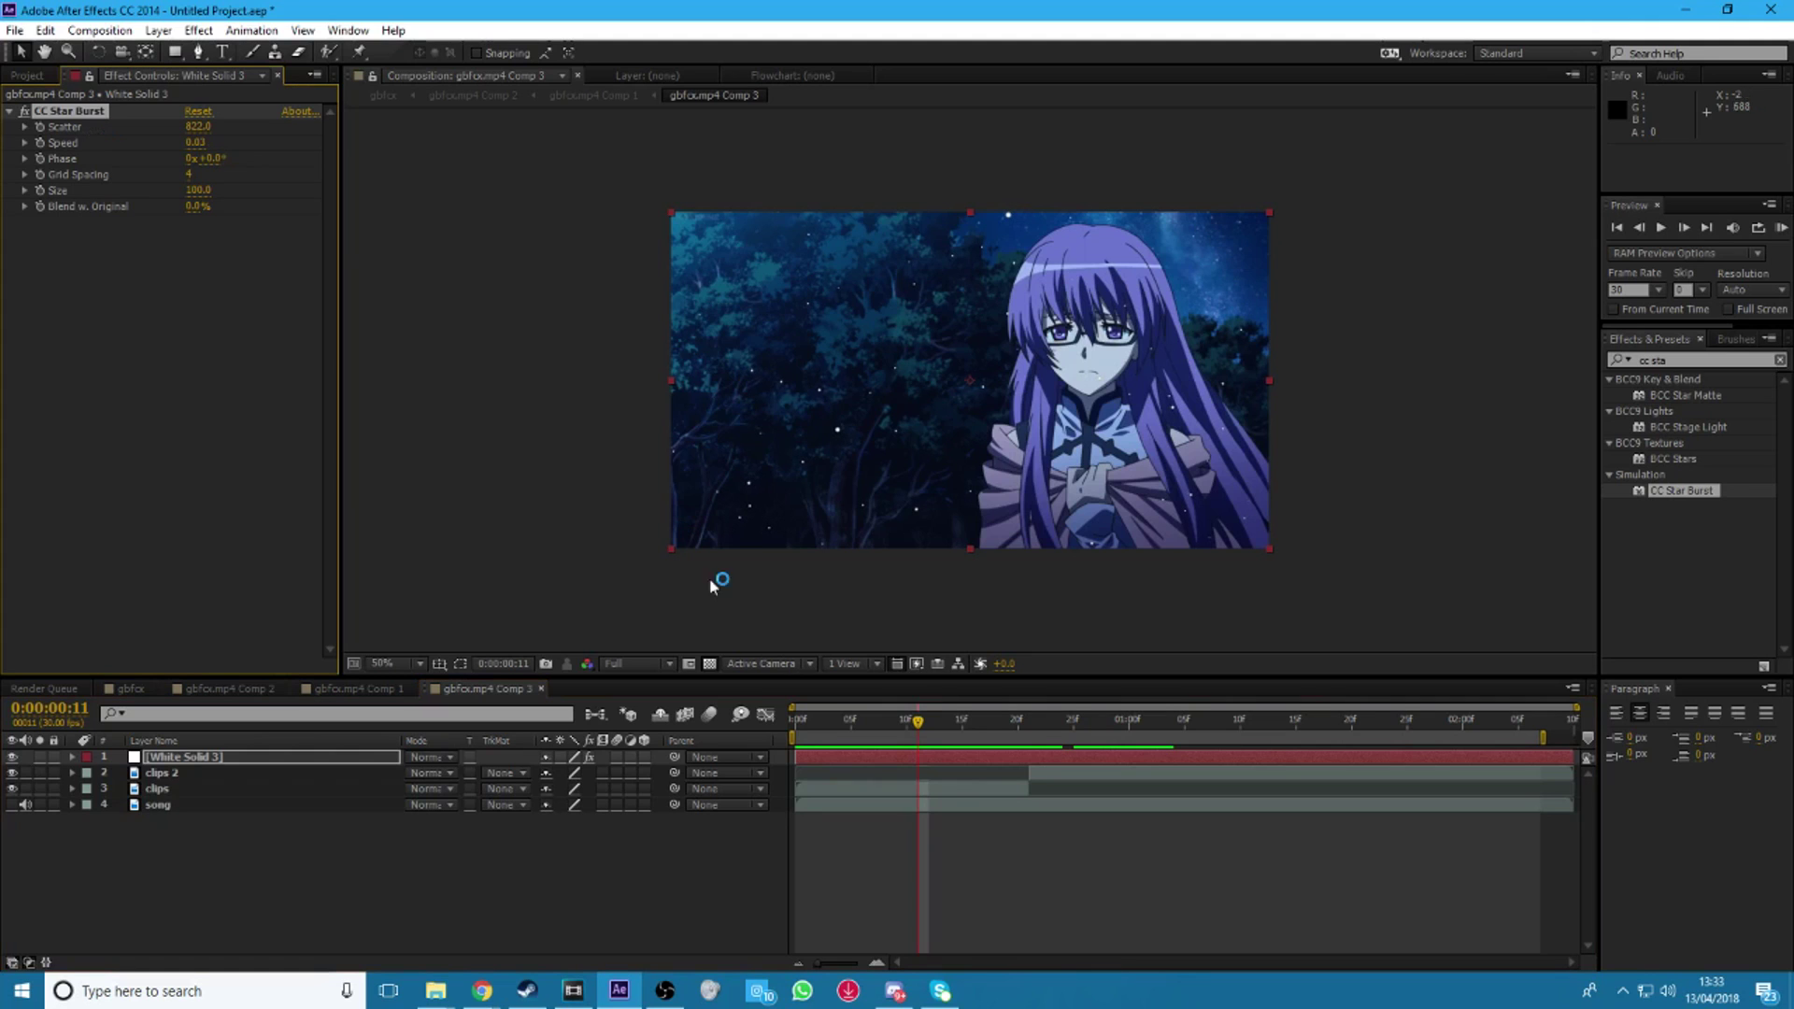
drag(918, 730, 862, 731)
drag(202, 186, 308, 236)
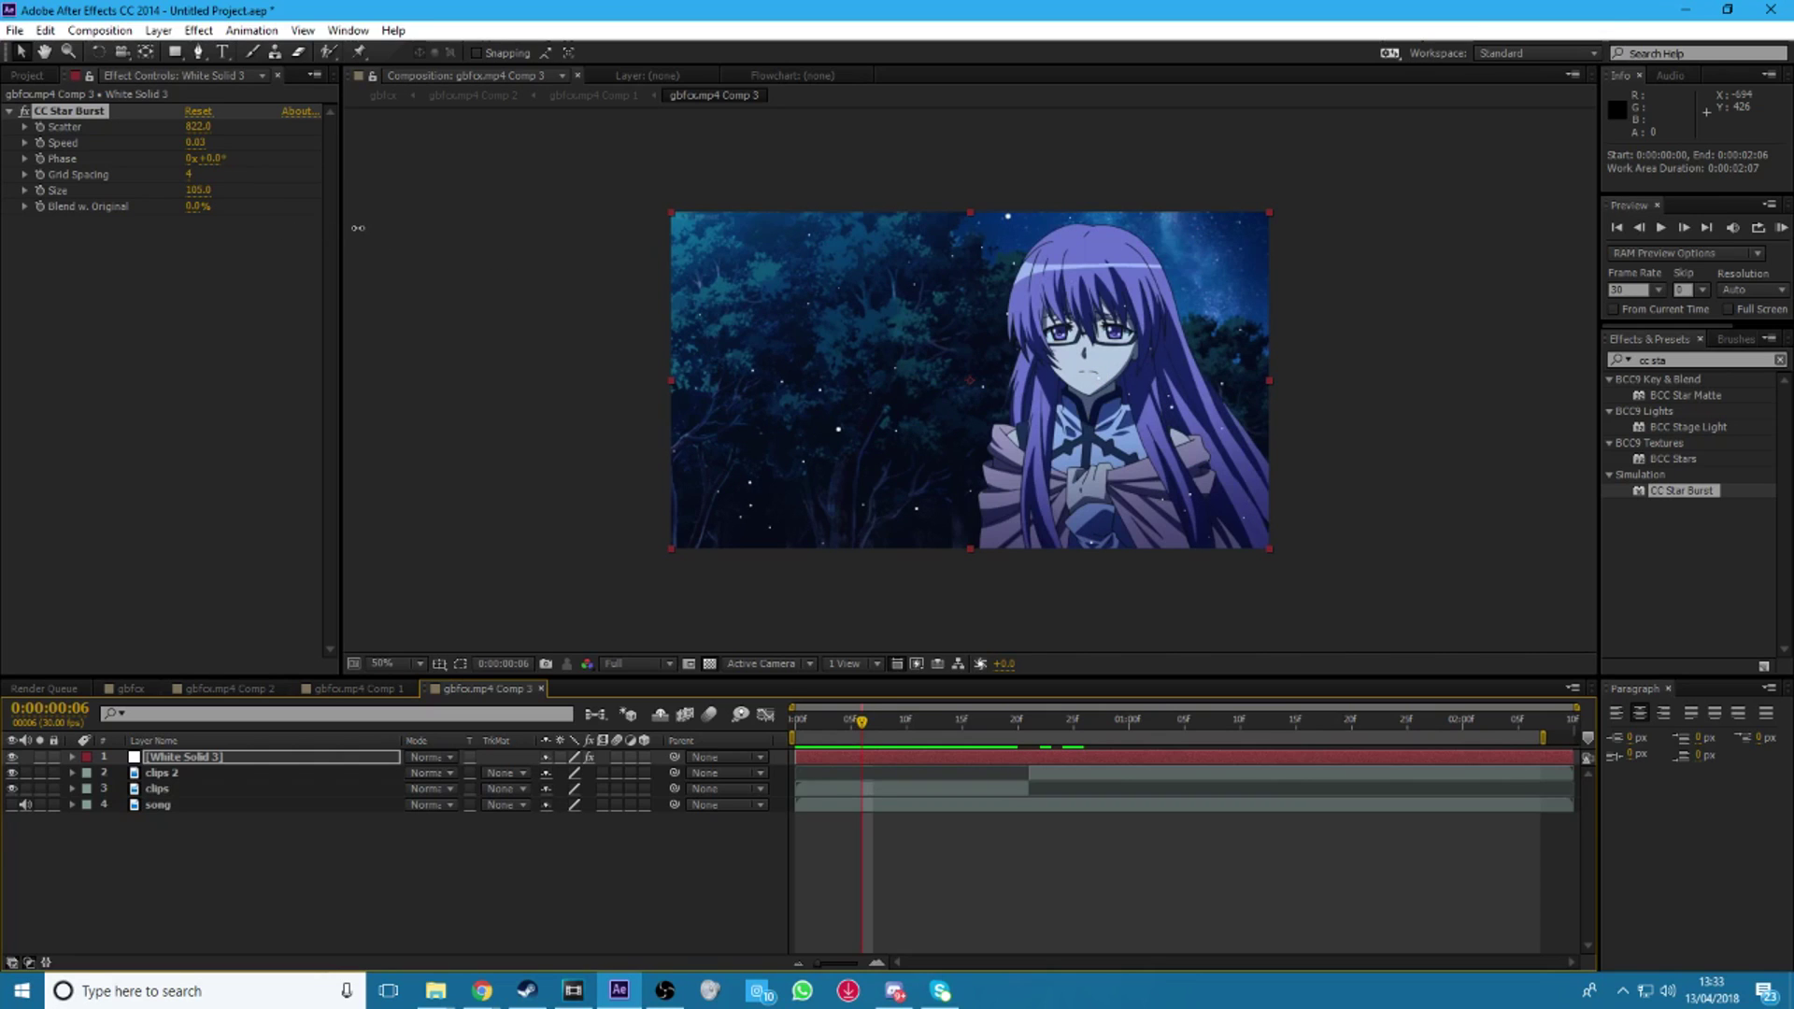
drag(357, 228, 357, 228)
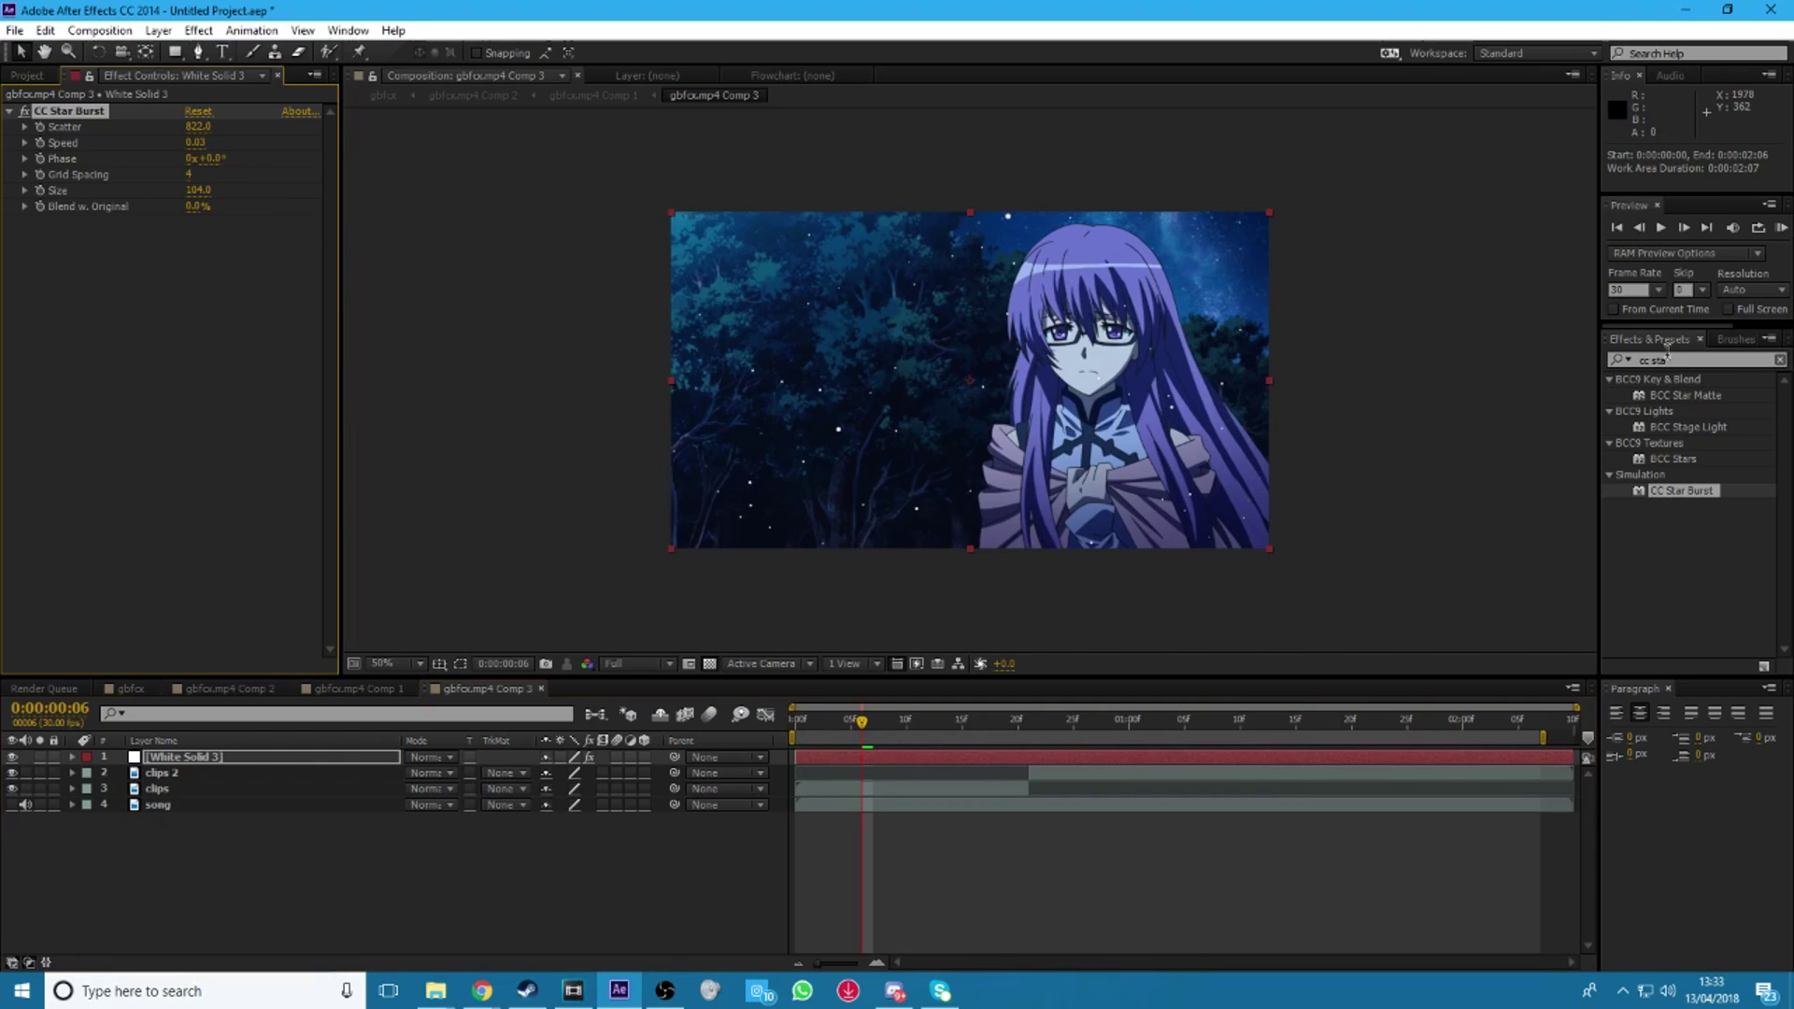
- Apply S_Glow to the star particles and raise Brightness to 2.680
click(1668, 360)
text(s_glow)
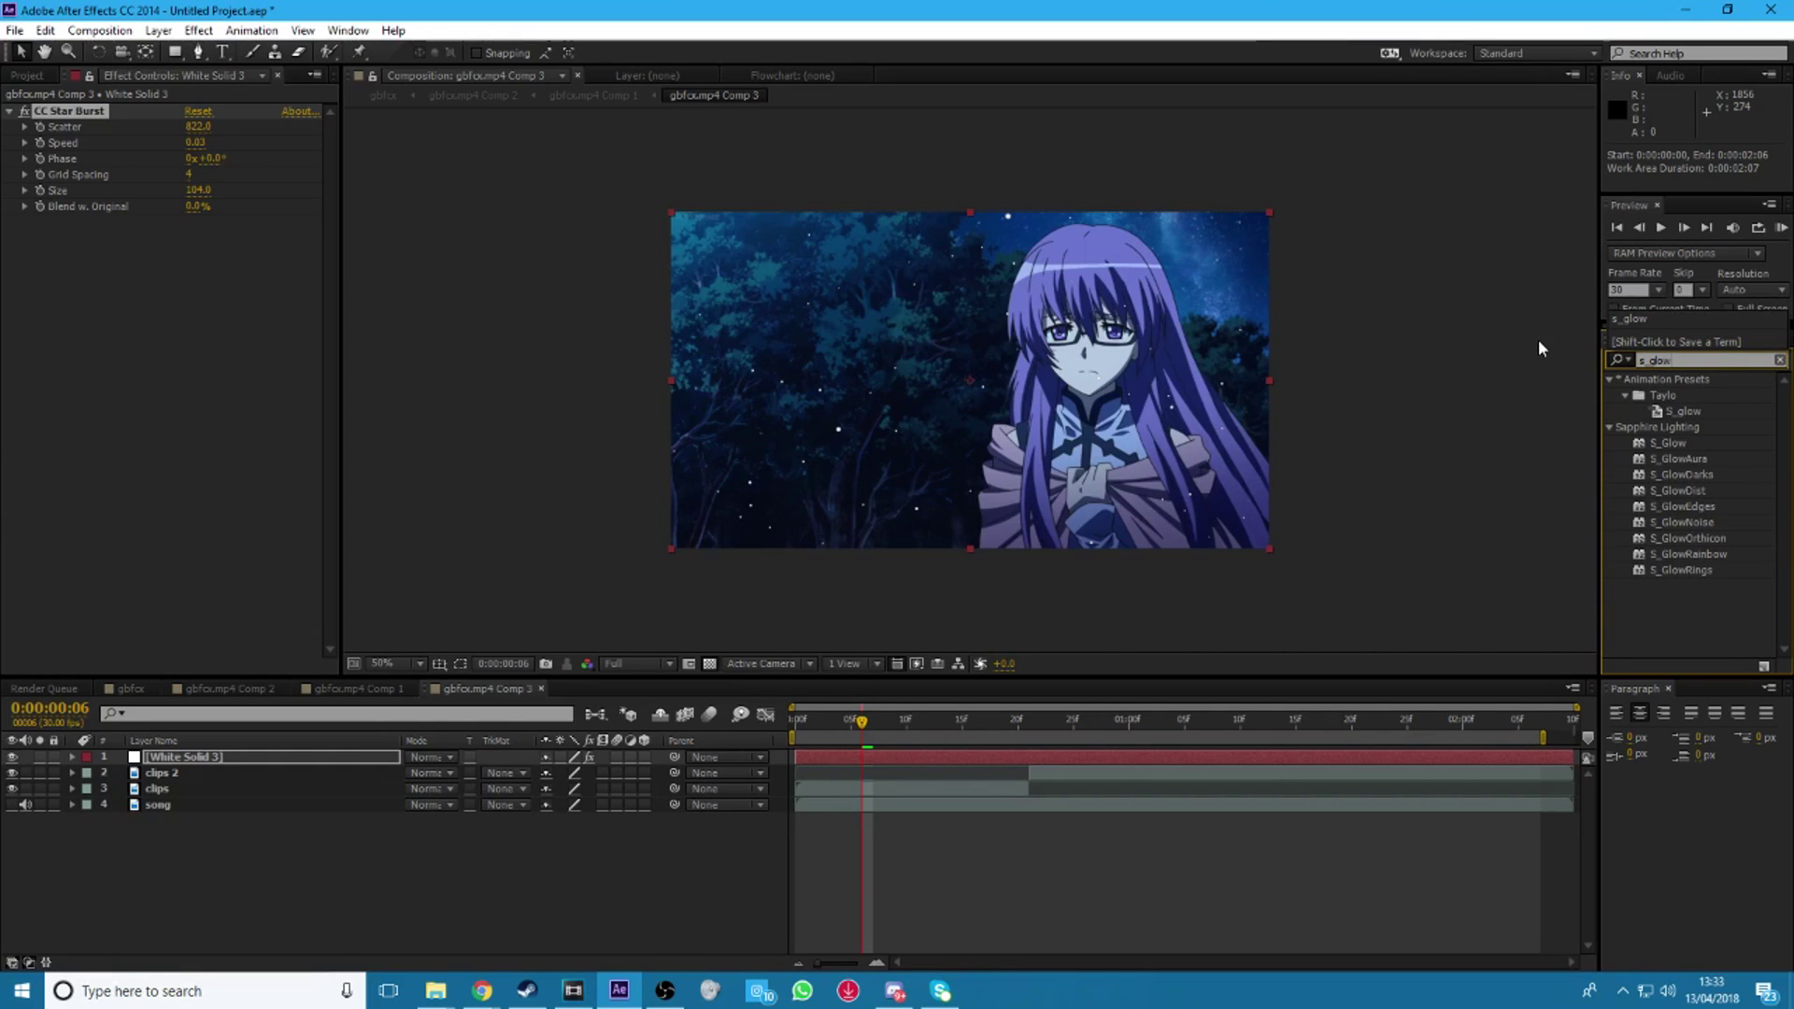
double_click(1665, 442)
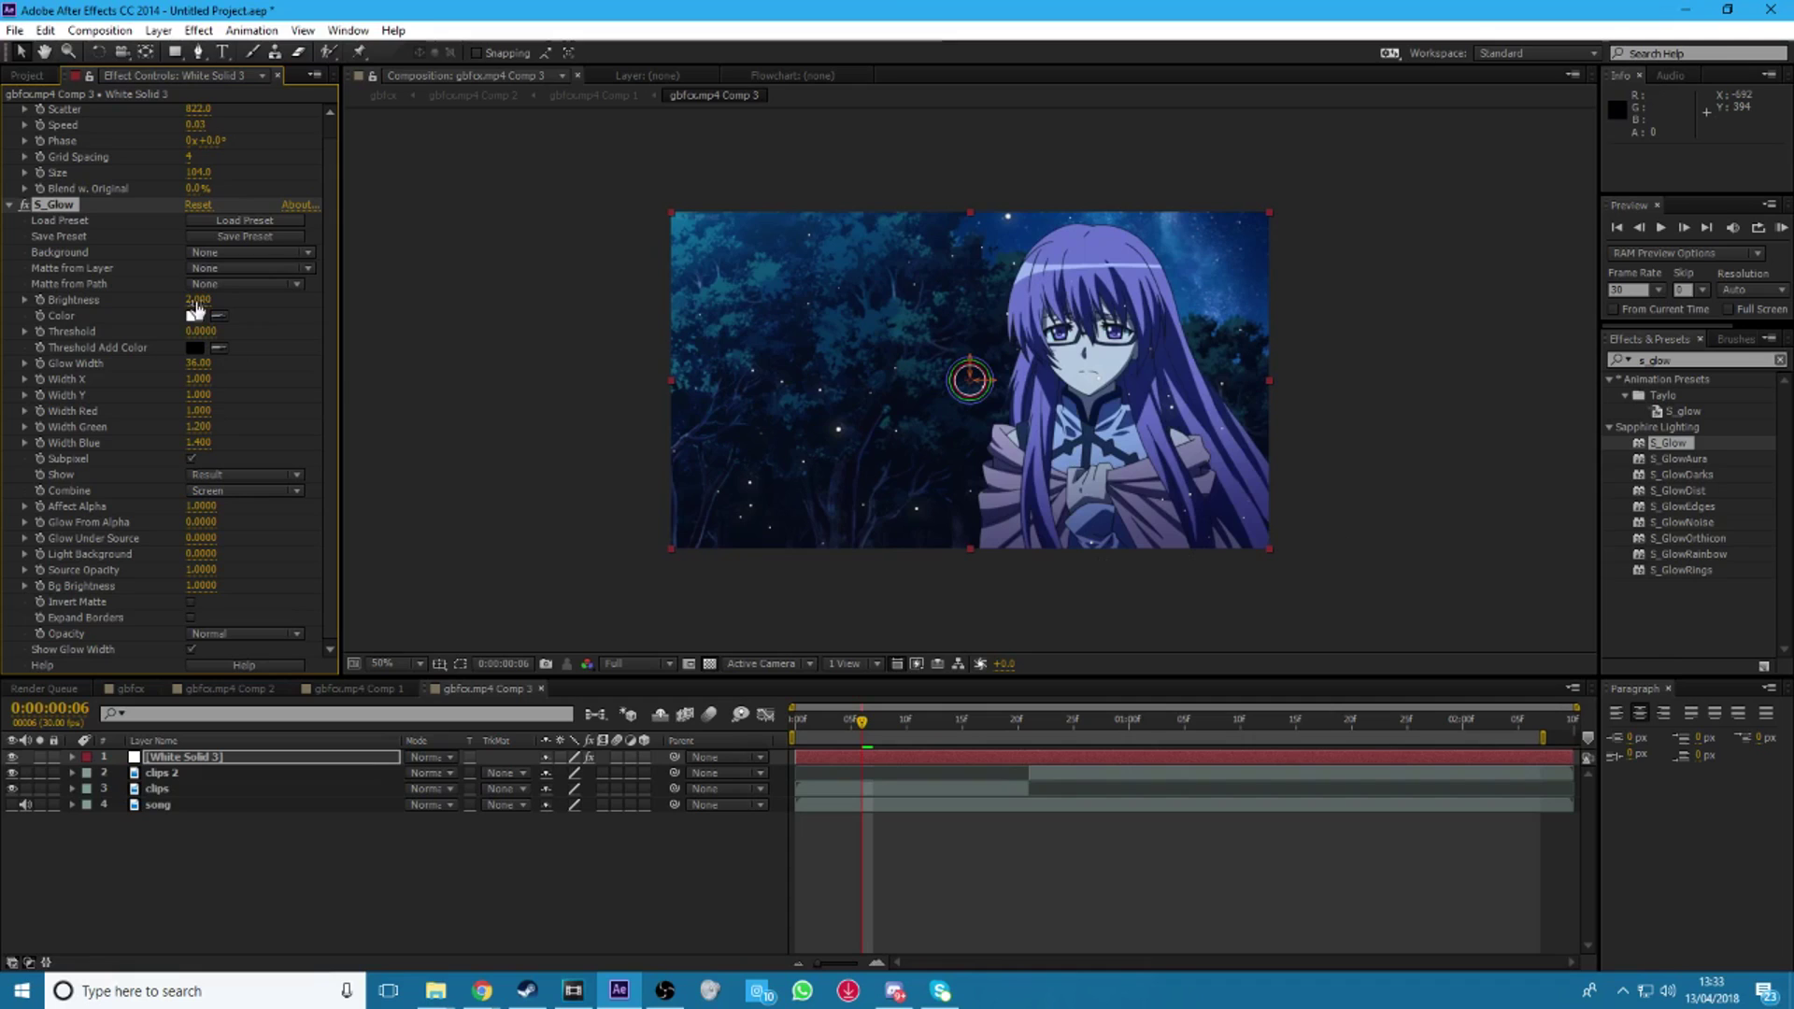
drag(198, 299, 274, 314)
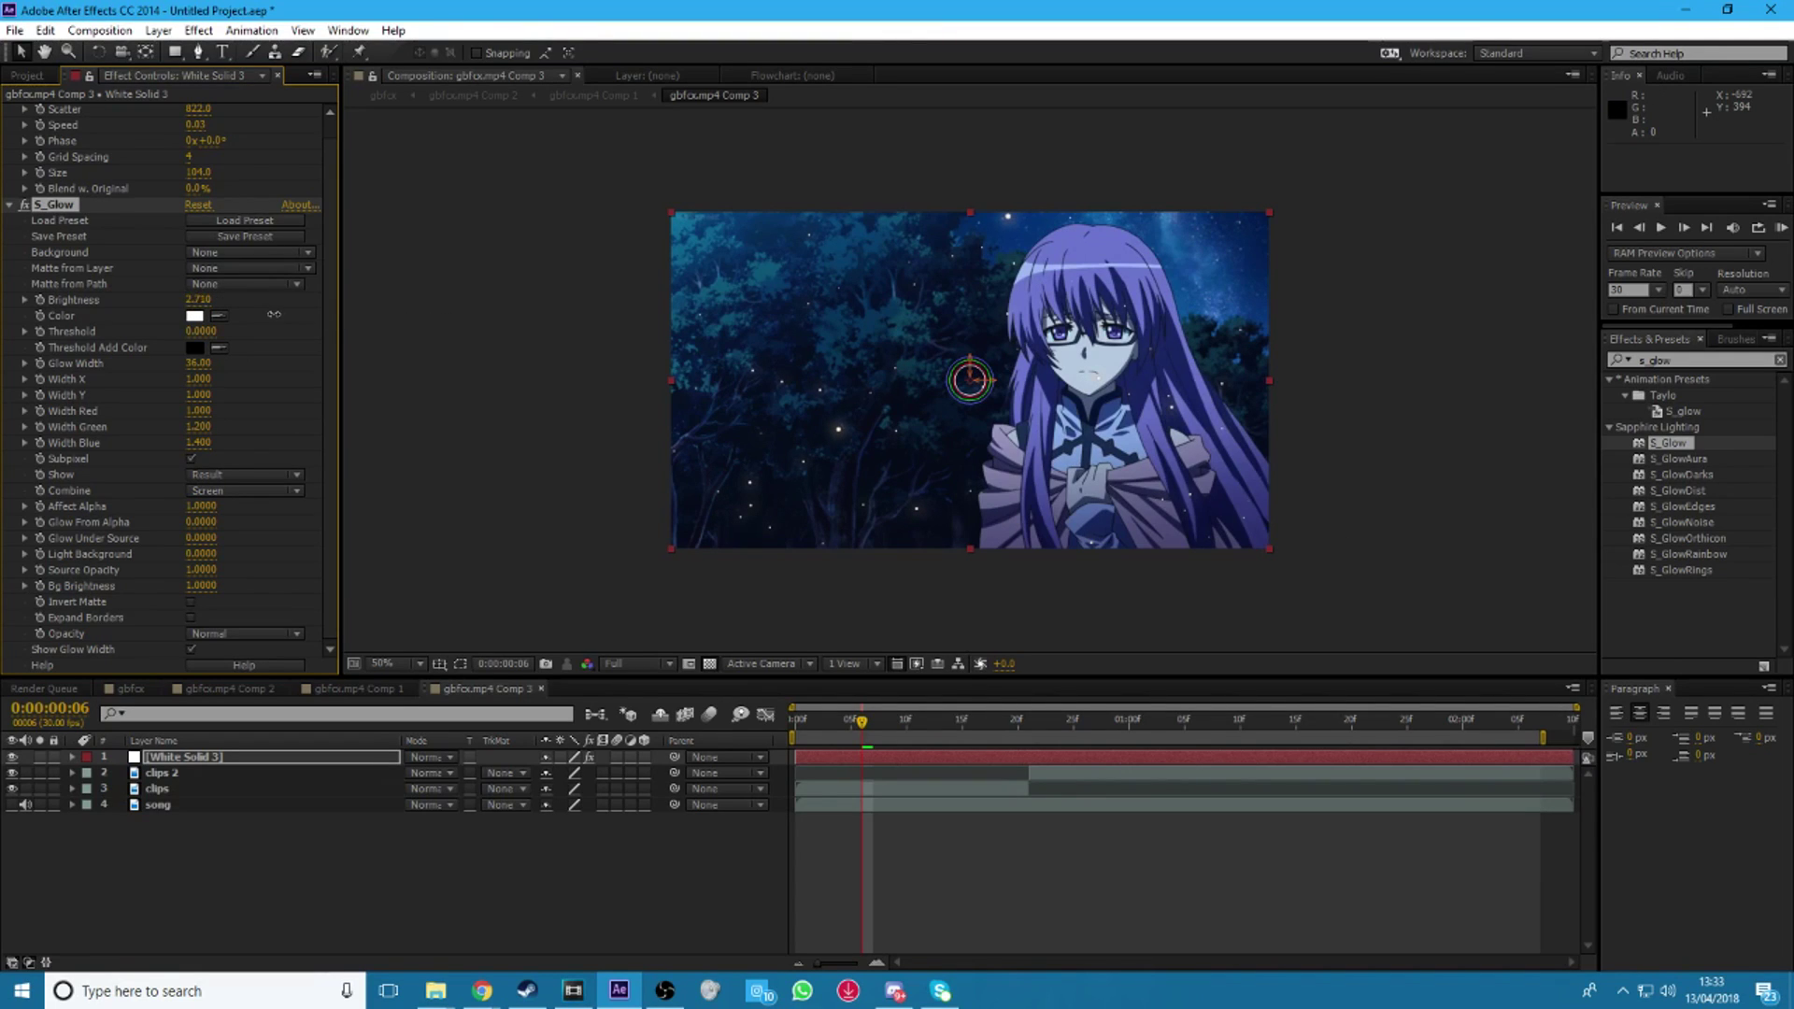
- Add Gaussian Blur with Blurriness 2.6 to the stars and toggle its fx switch off
click(1708, 358)
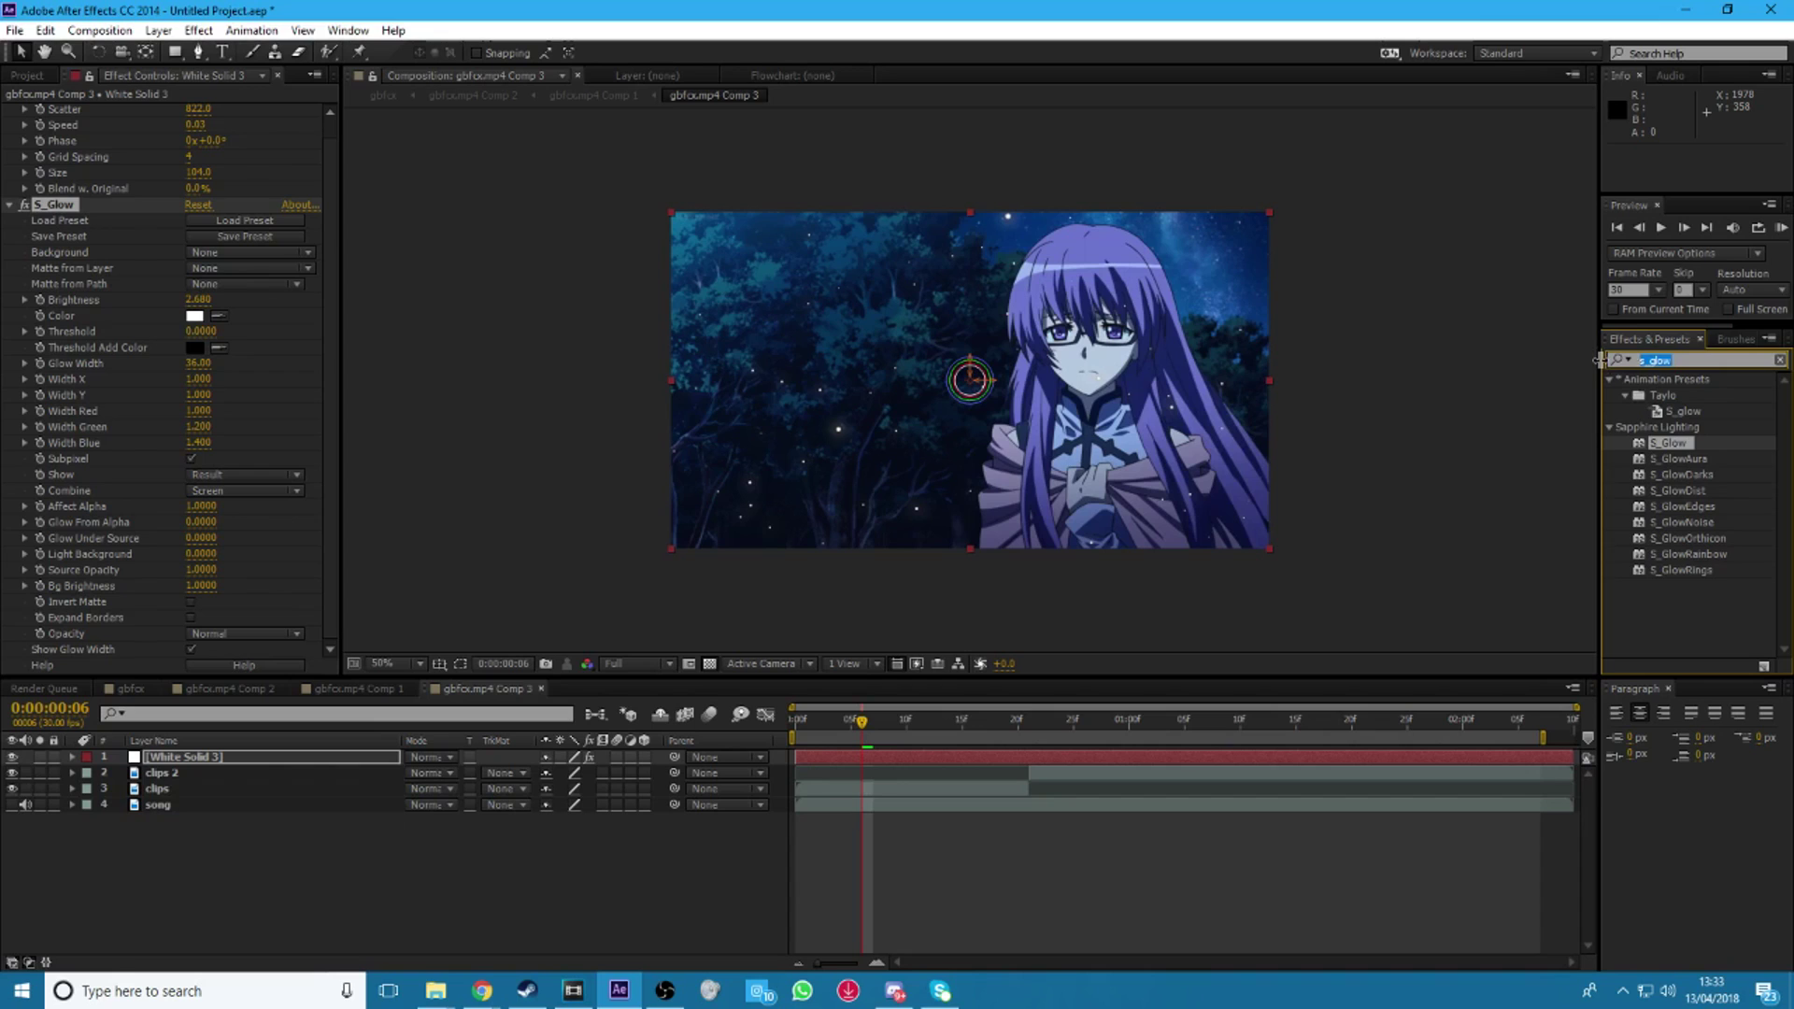
text(gaus)
click(1684, 429)
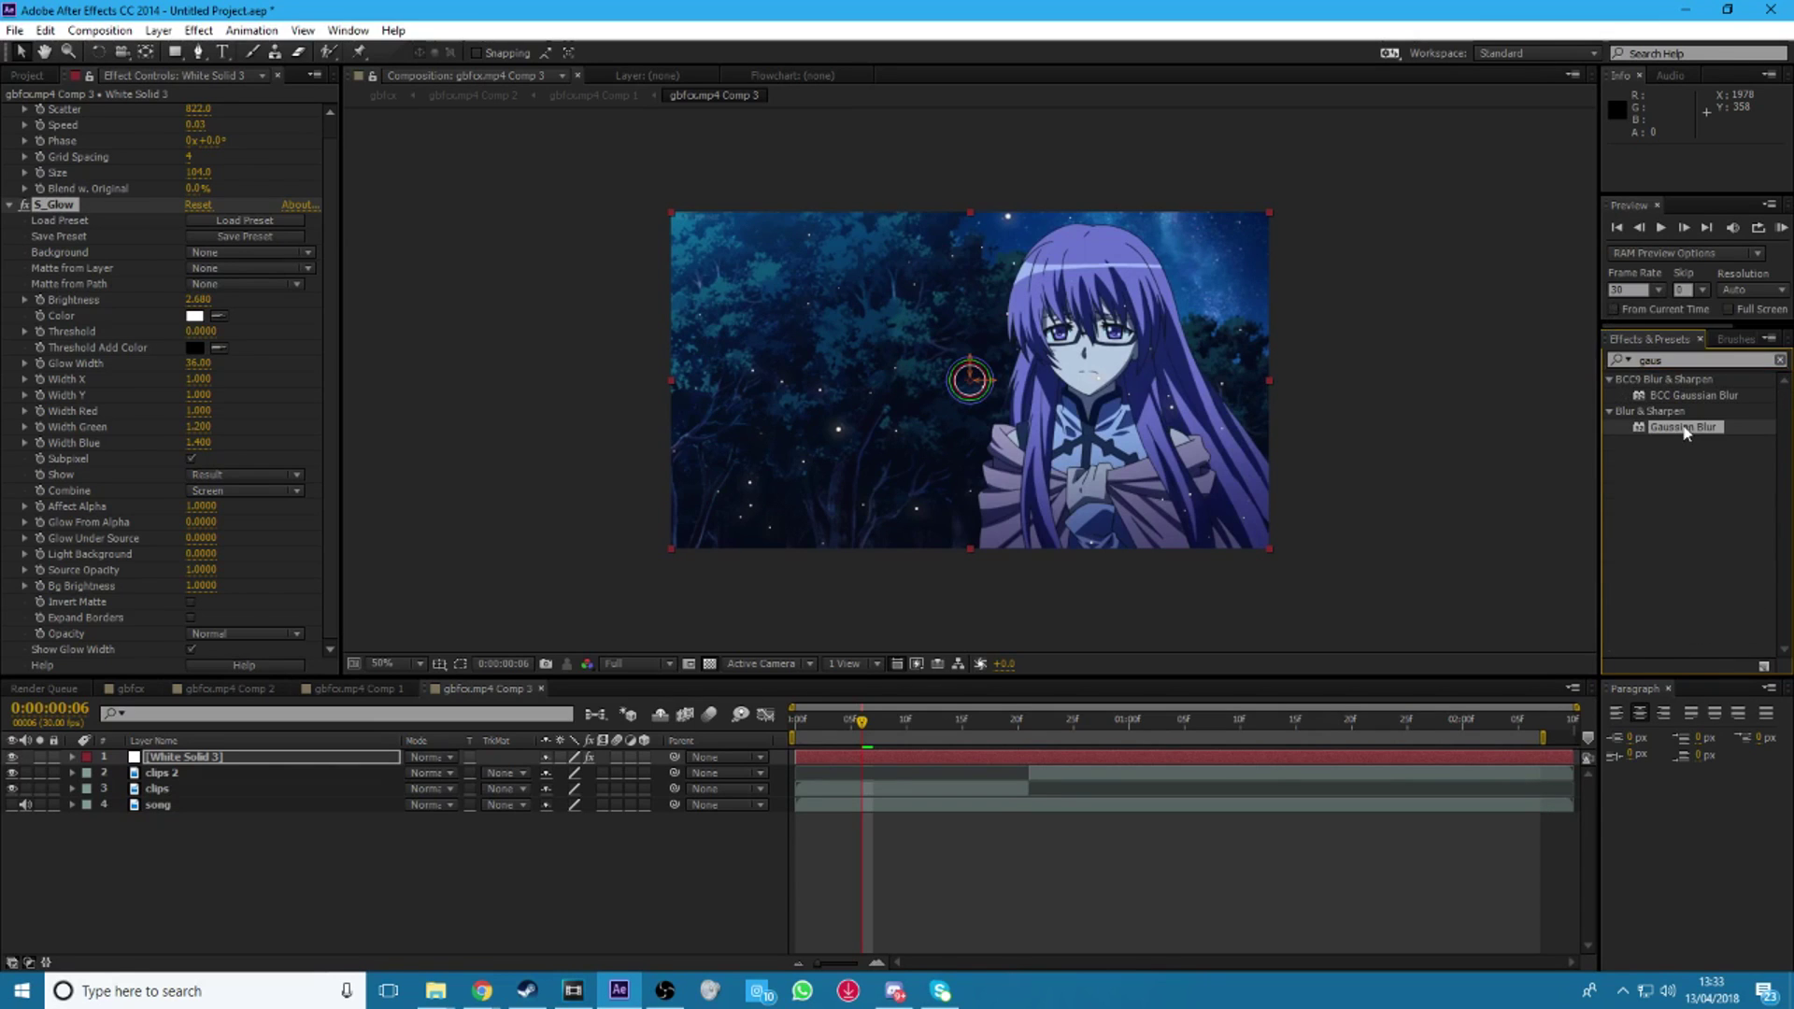
double_click(1684, 427)
drag(192, 649, 213, 656)
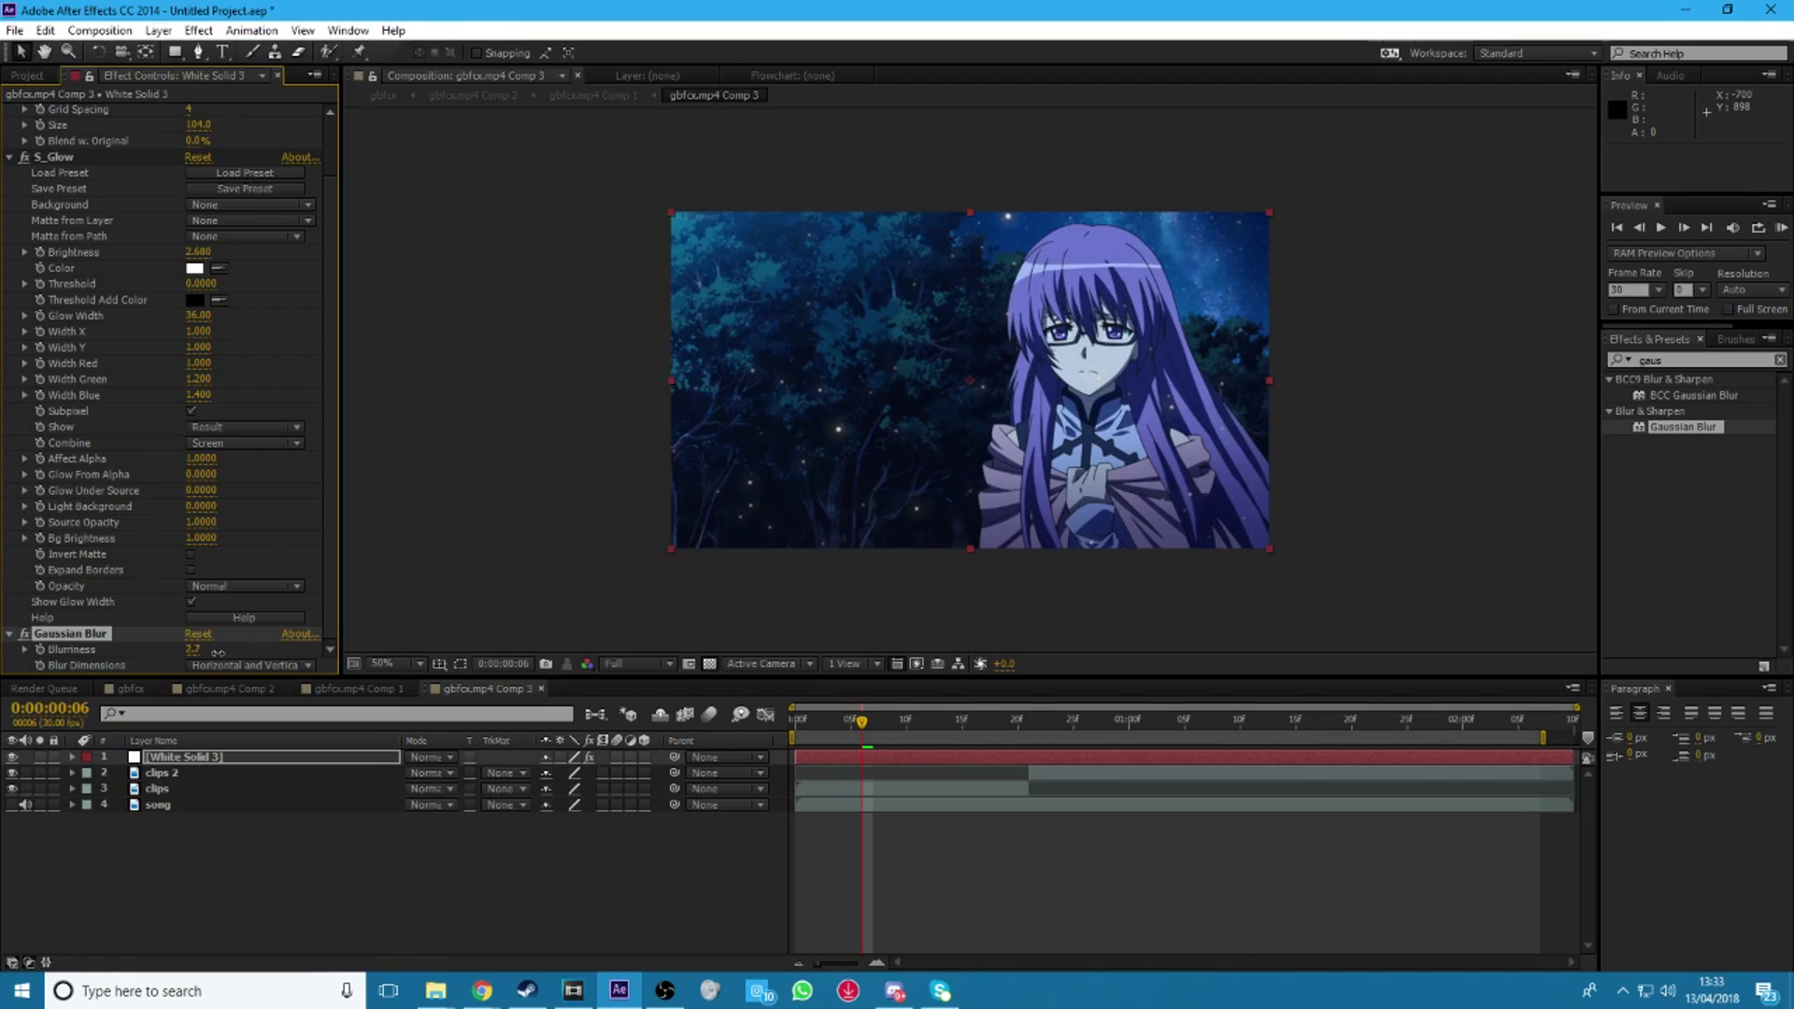
drag(217, 652, 214, 652)
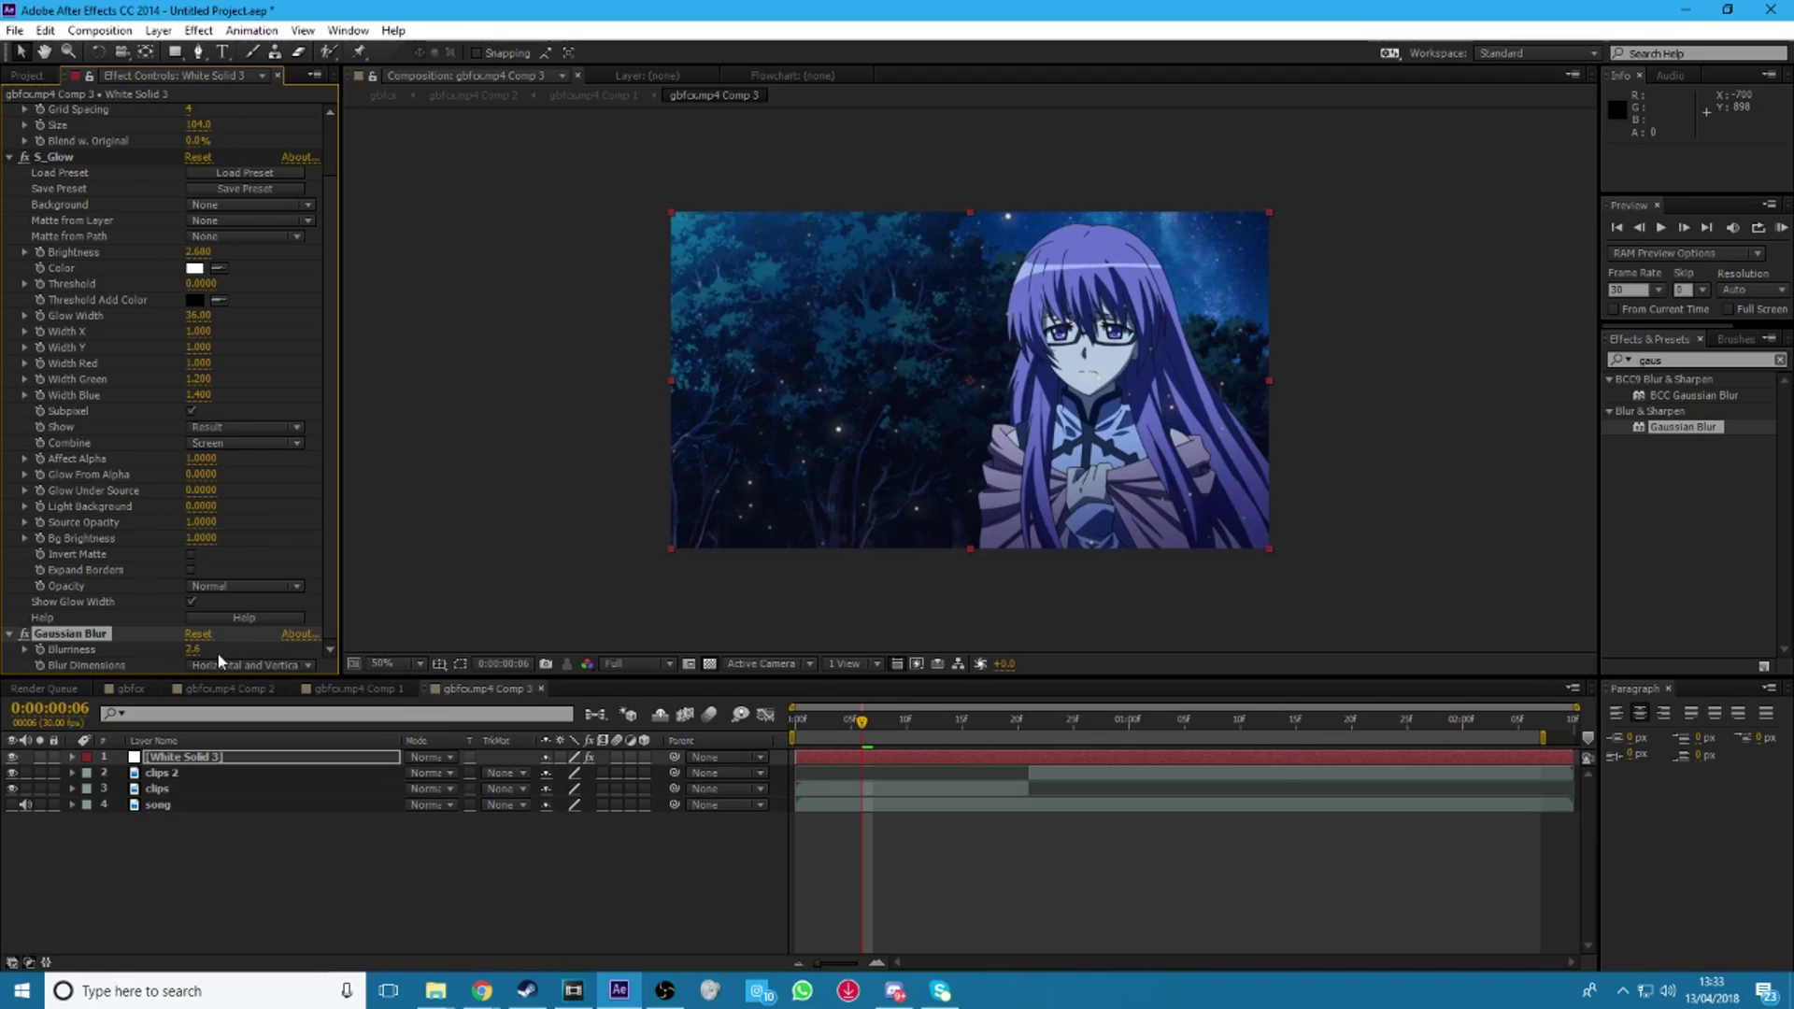
click(31, 634)
click(1779, 359)
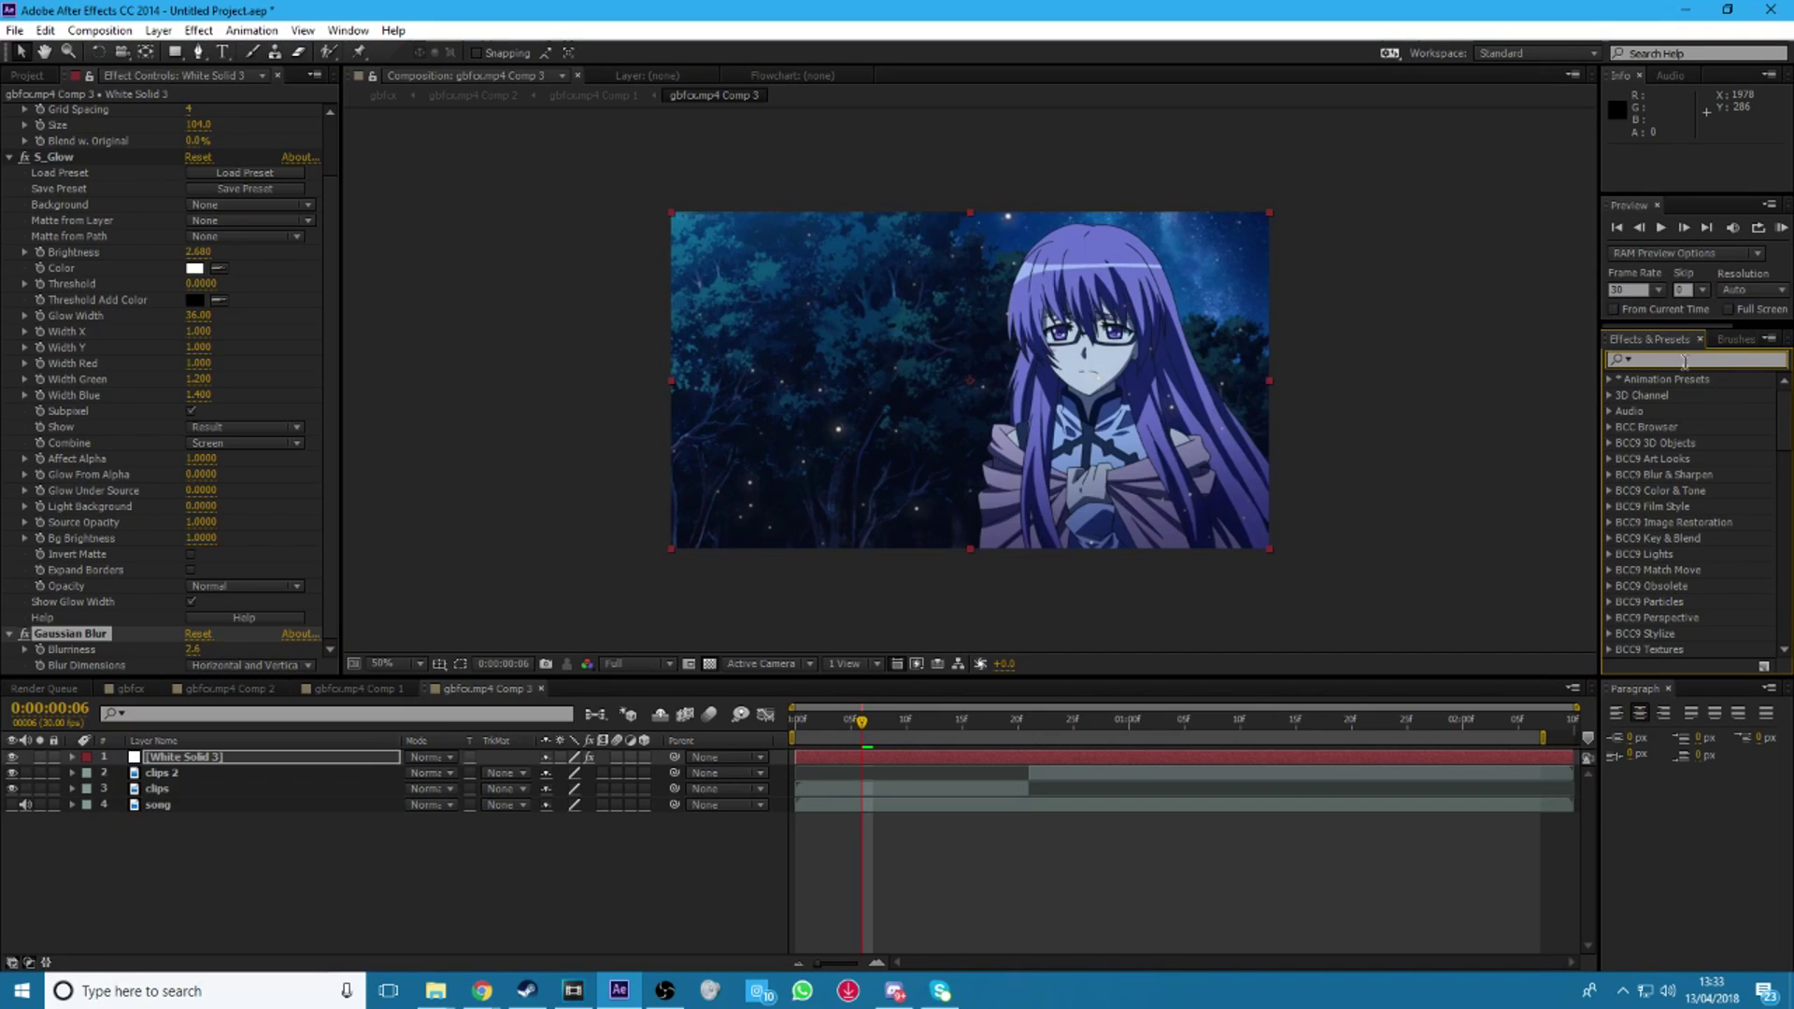
- Apply S_WarpChroma to White Solid 3, set From Z Dist to 0.99, and preview earlier frames
text(s_war)
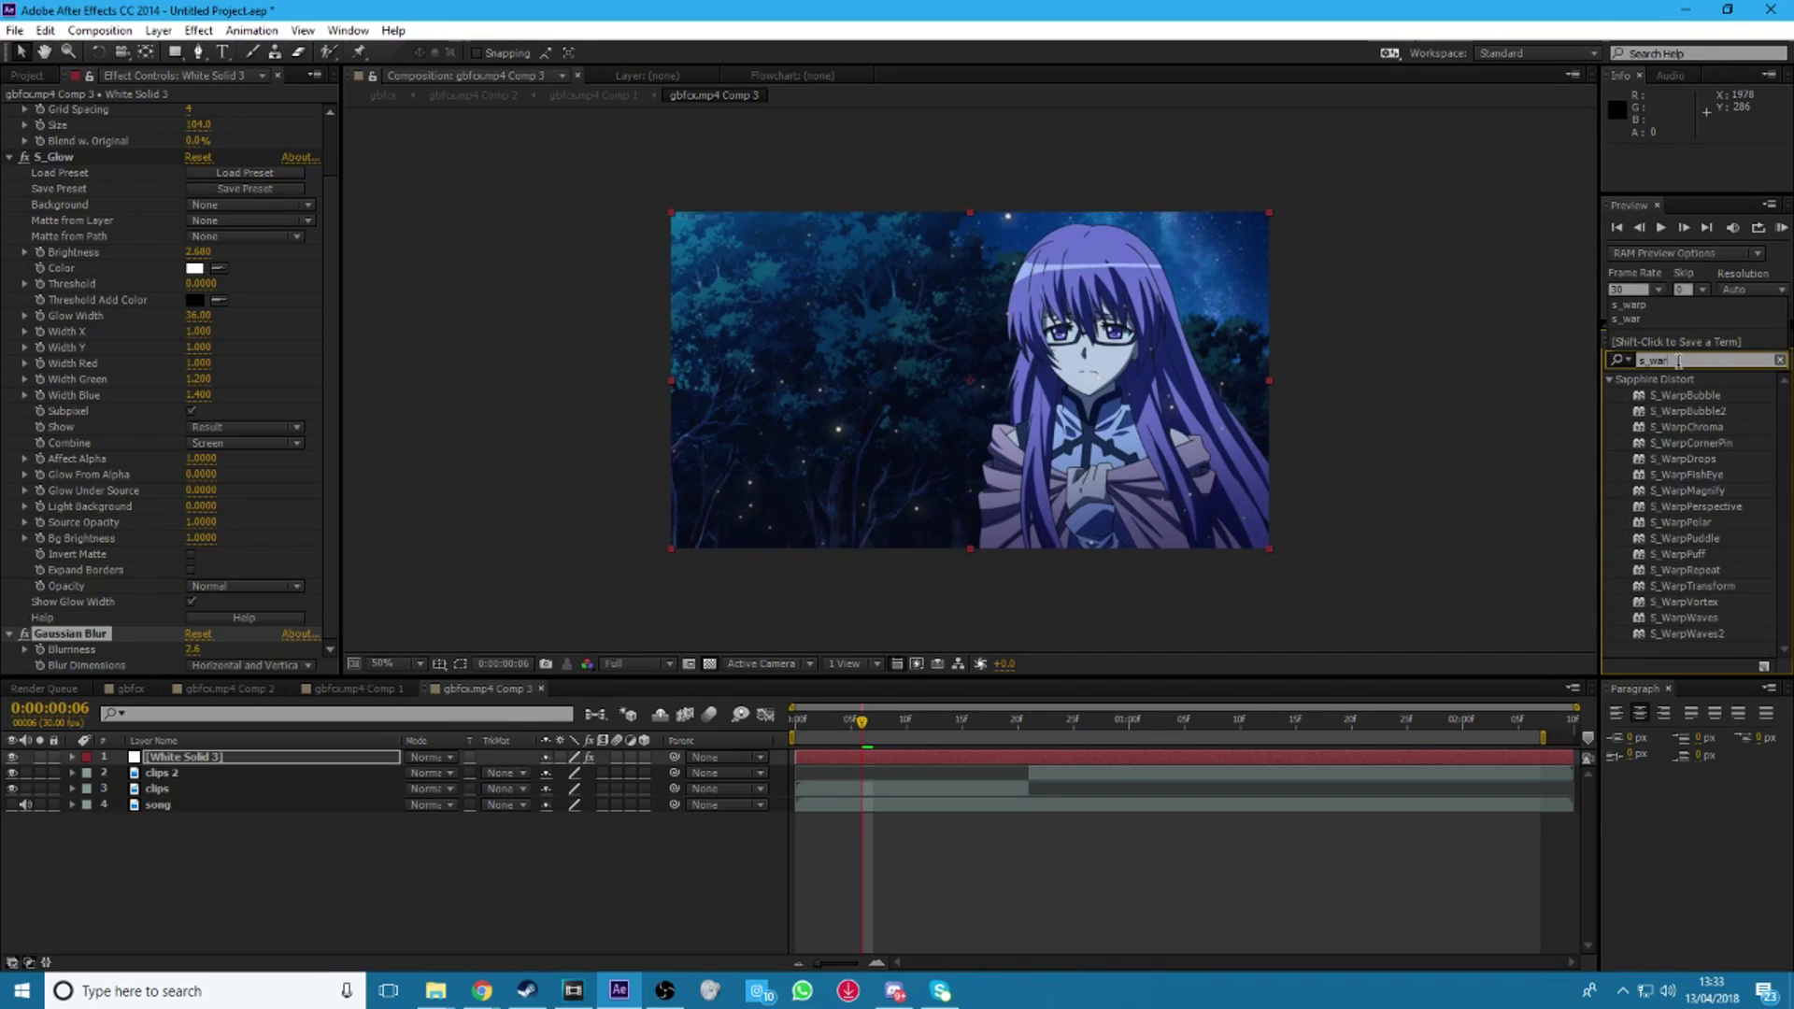
double_click(1687, 426)
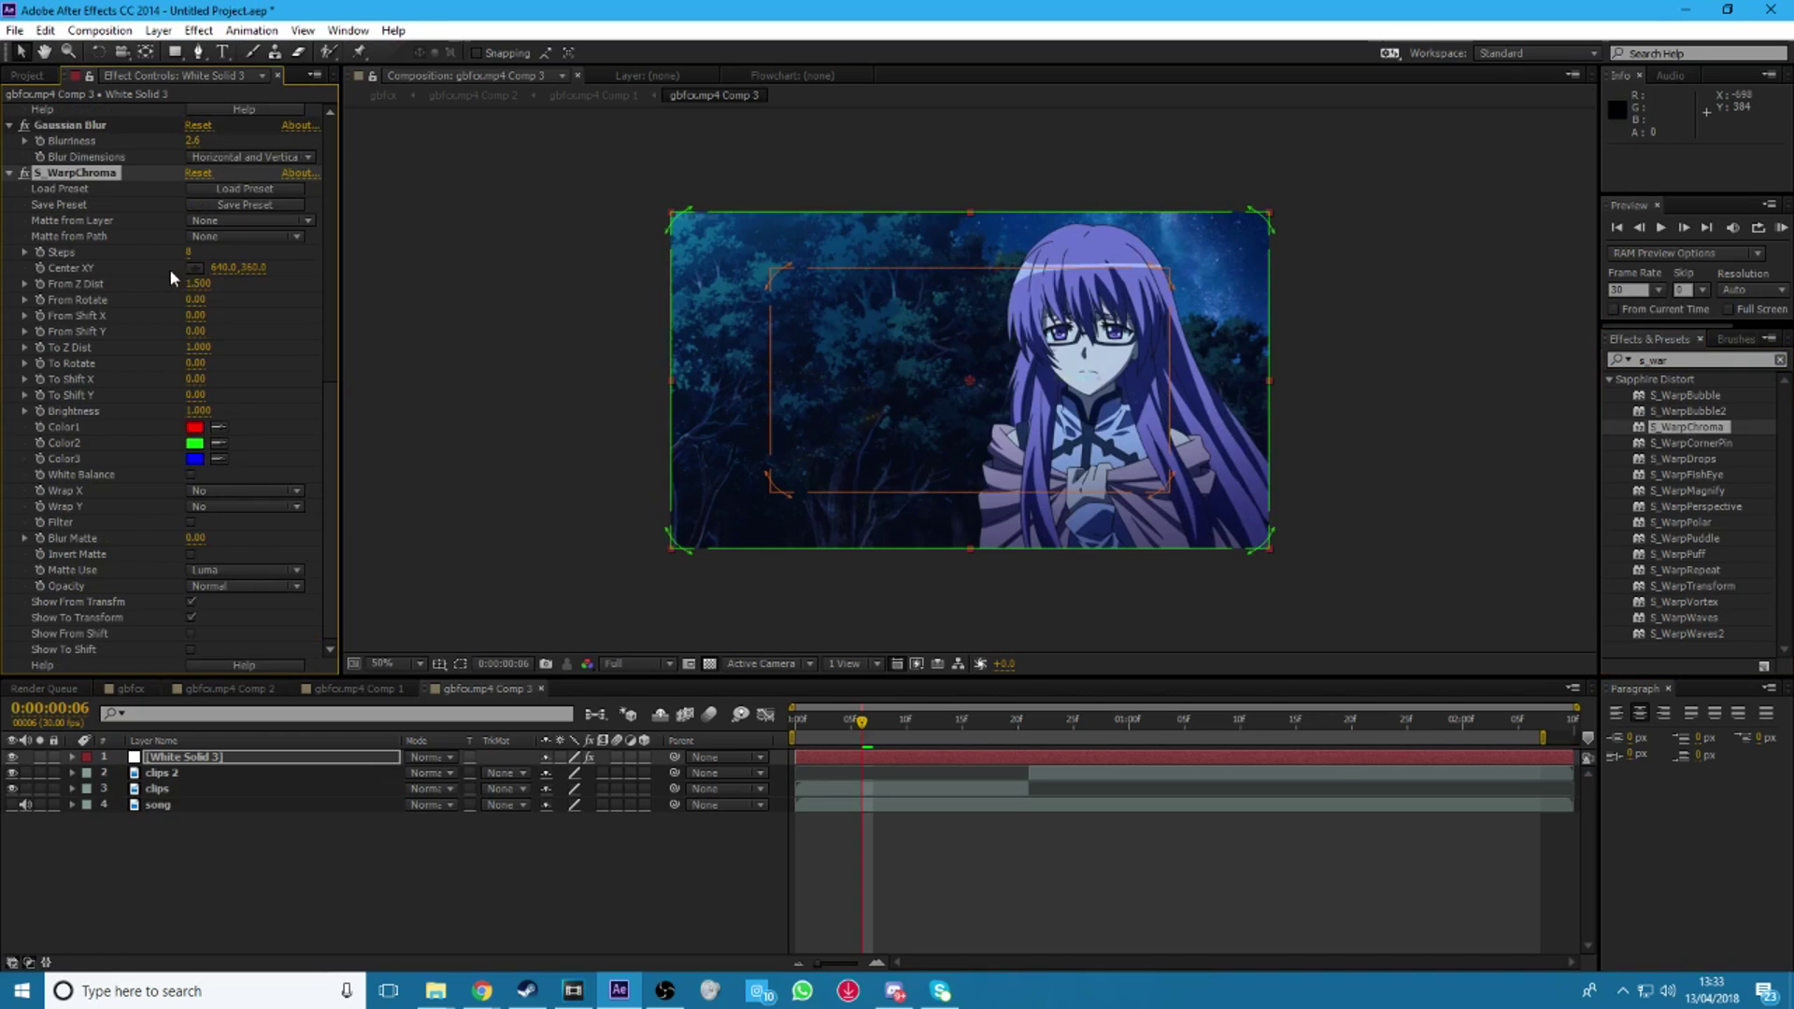
drag(198, 283, 149, 283)
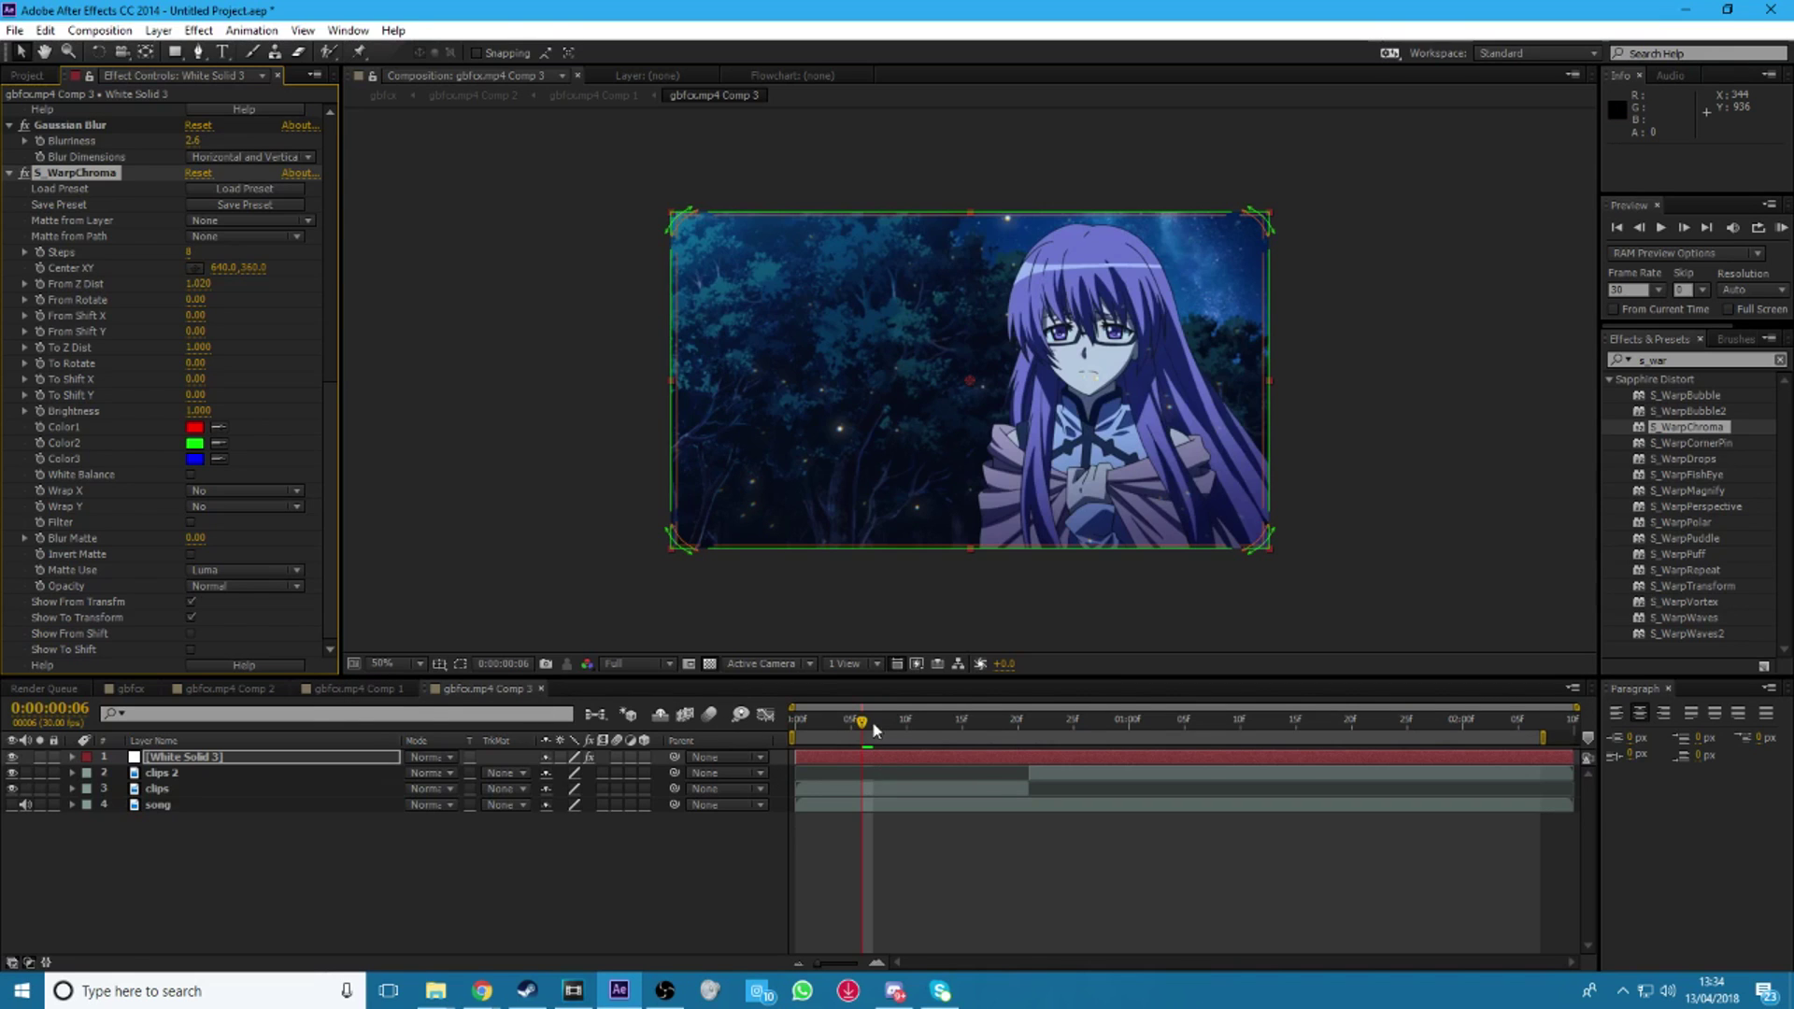
drag(864, 721, 1028, 732)
- Split White Solid 3 at 0:00:00:21, set the second half's Star Burst Phase to 172°, then review in Comp 1
click(1033, 757)
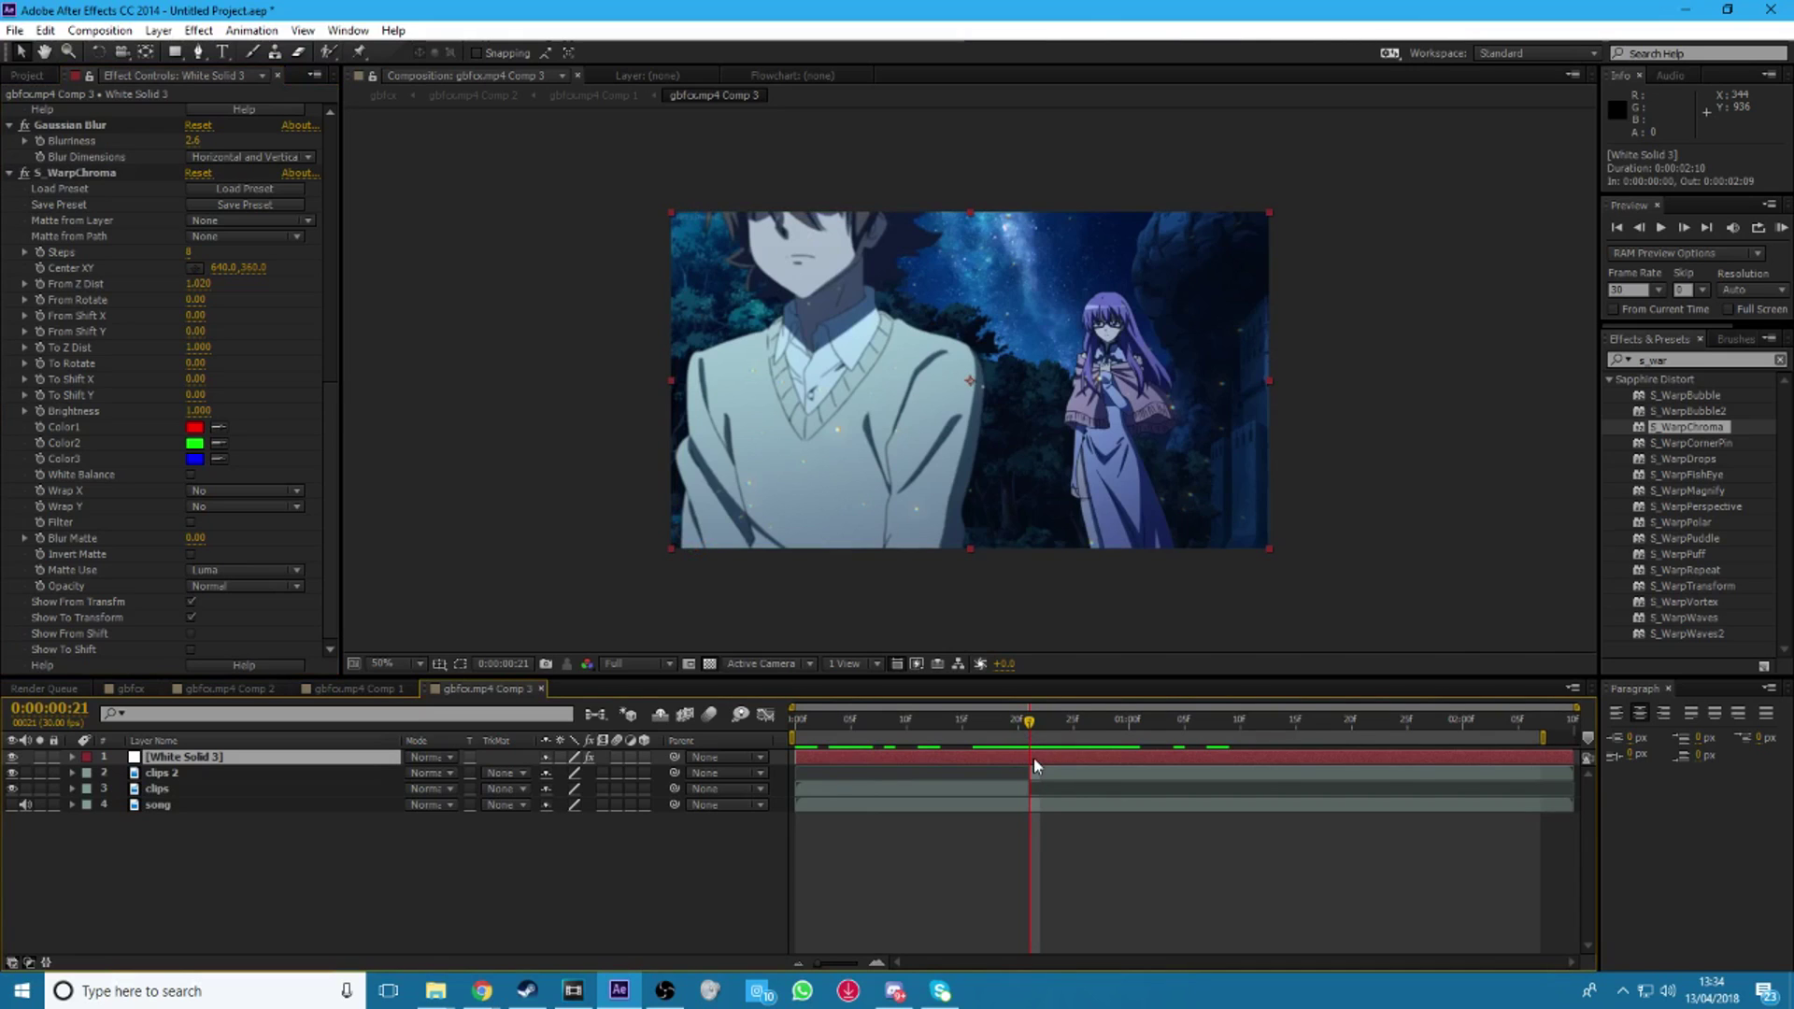
key(ctrl+shift+d)
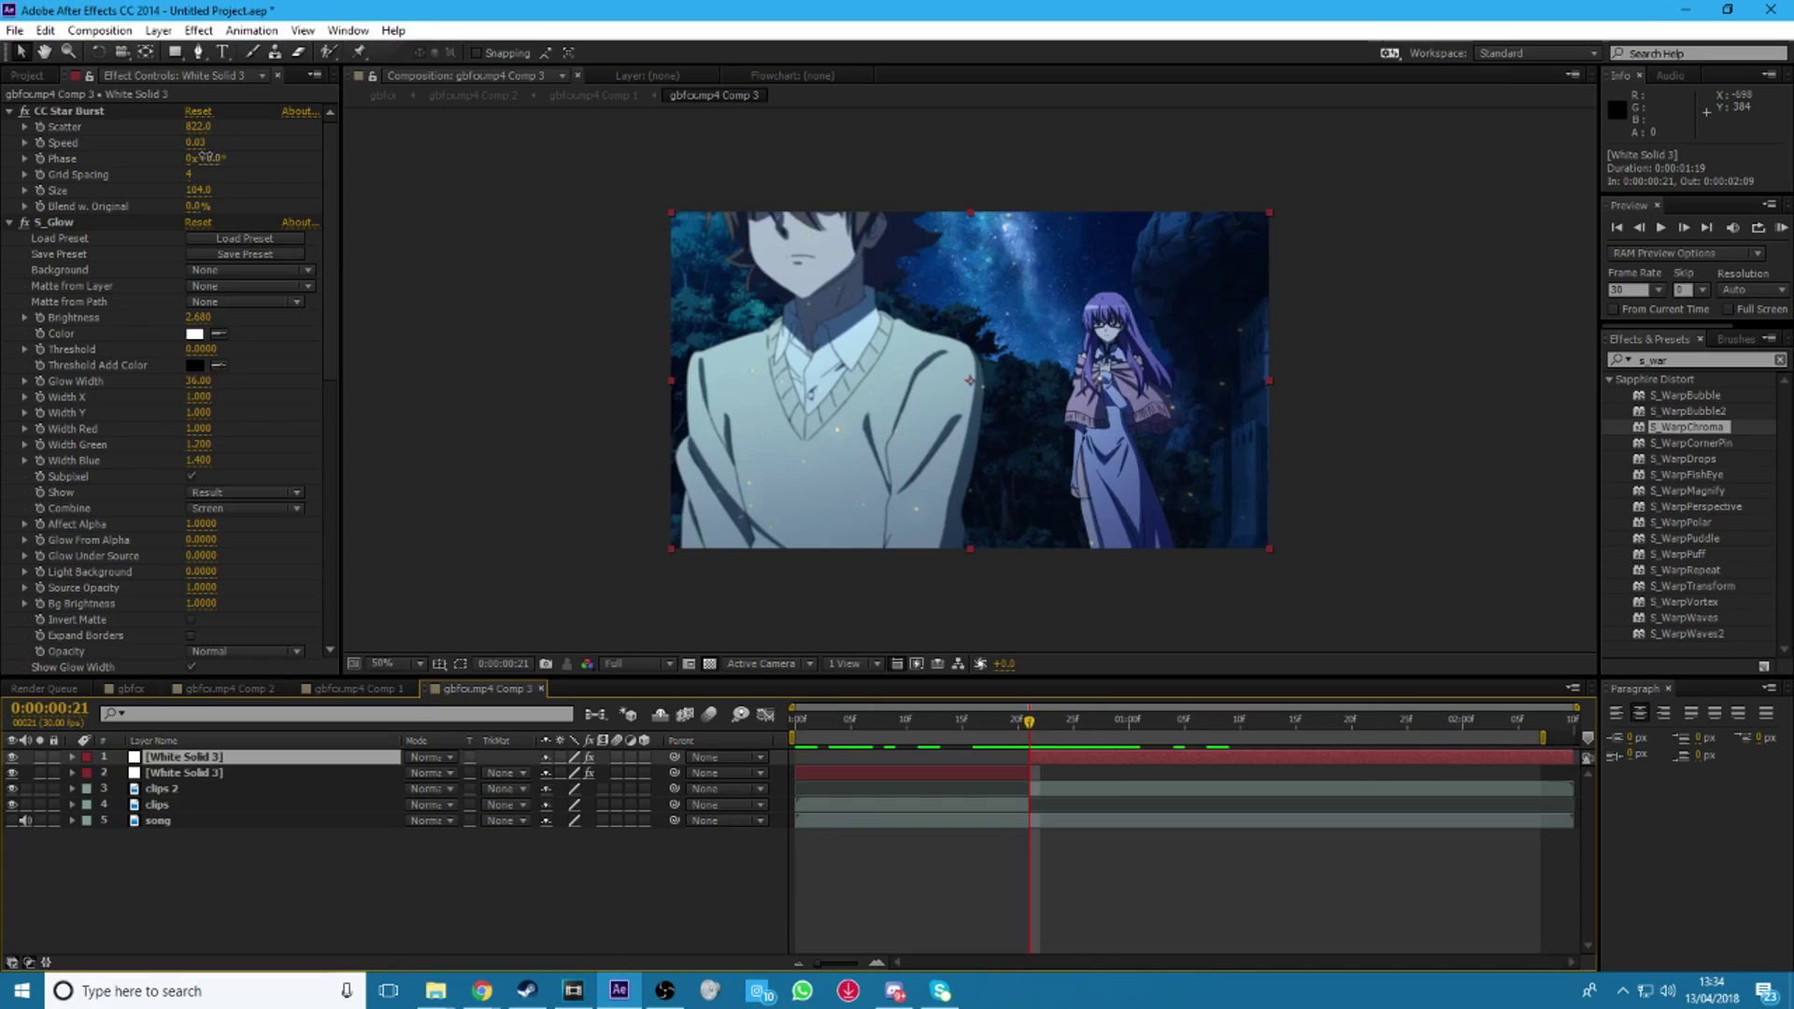
drag(222, 159, 401, 176)
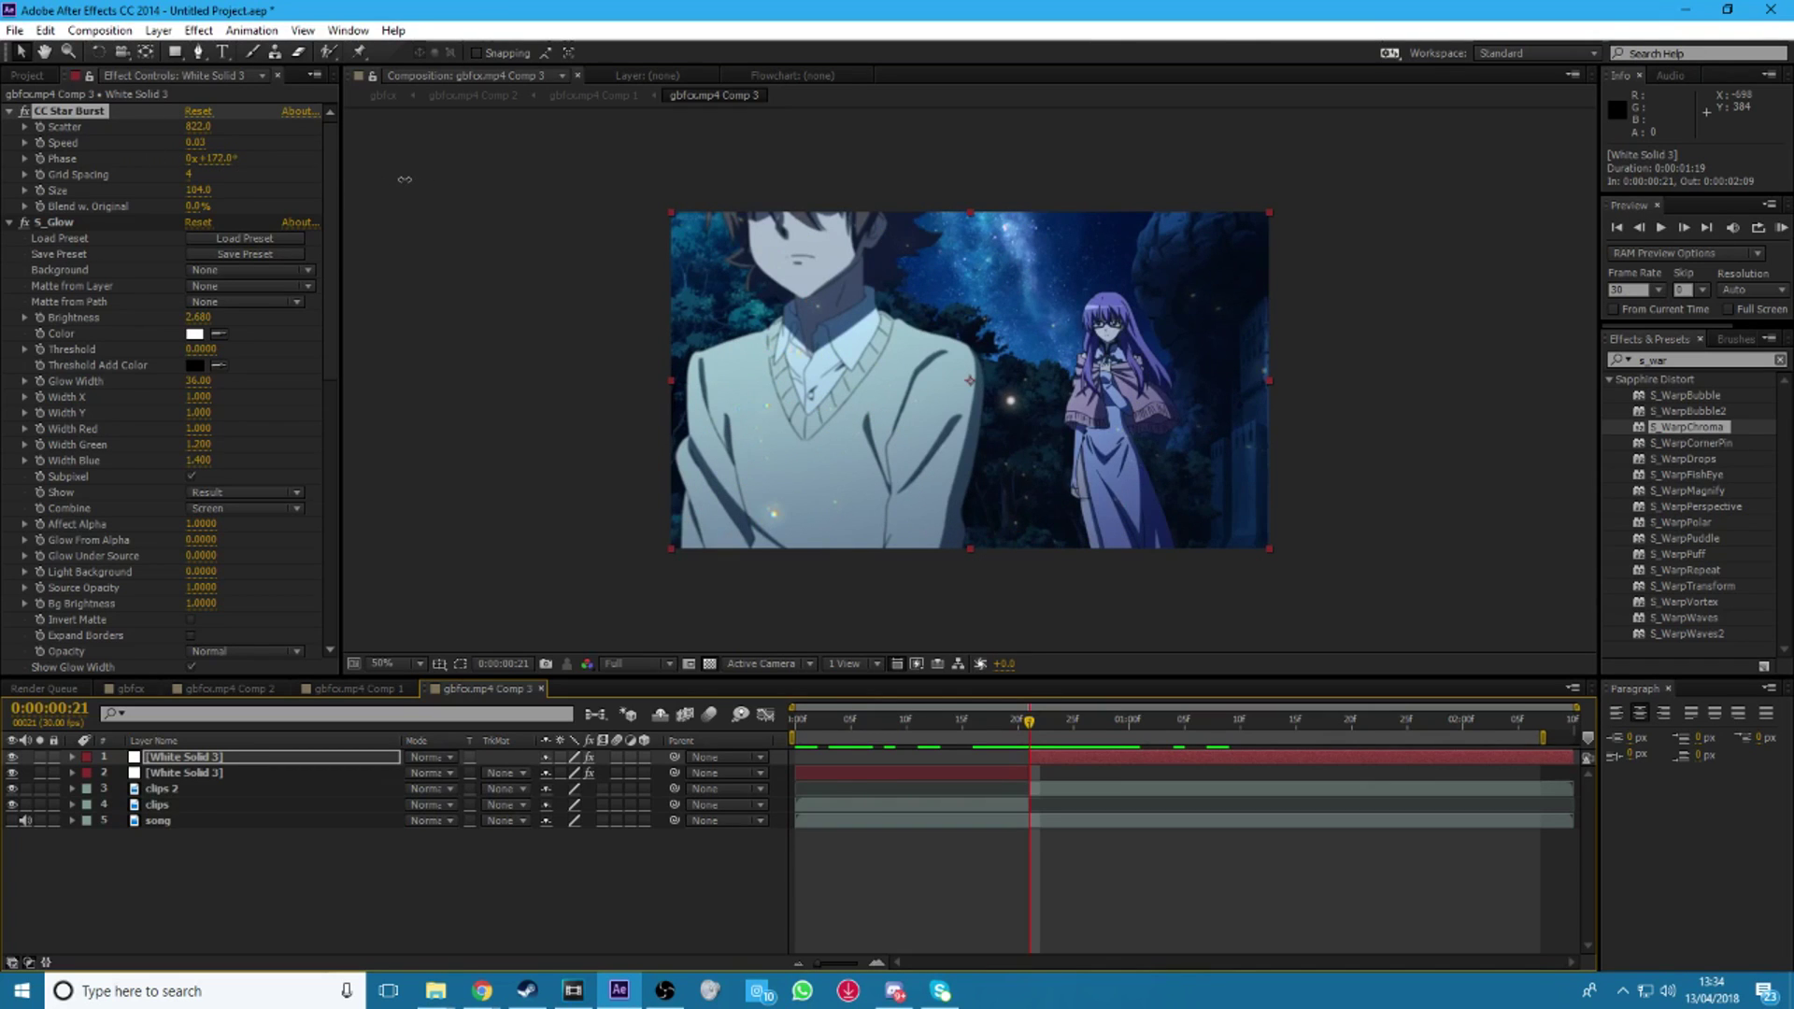
click(1018, 721)
drag(1018, 721, 1051, 738)
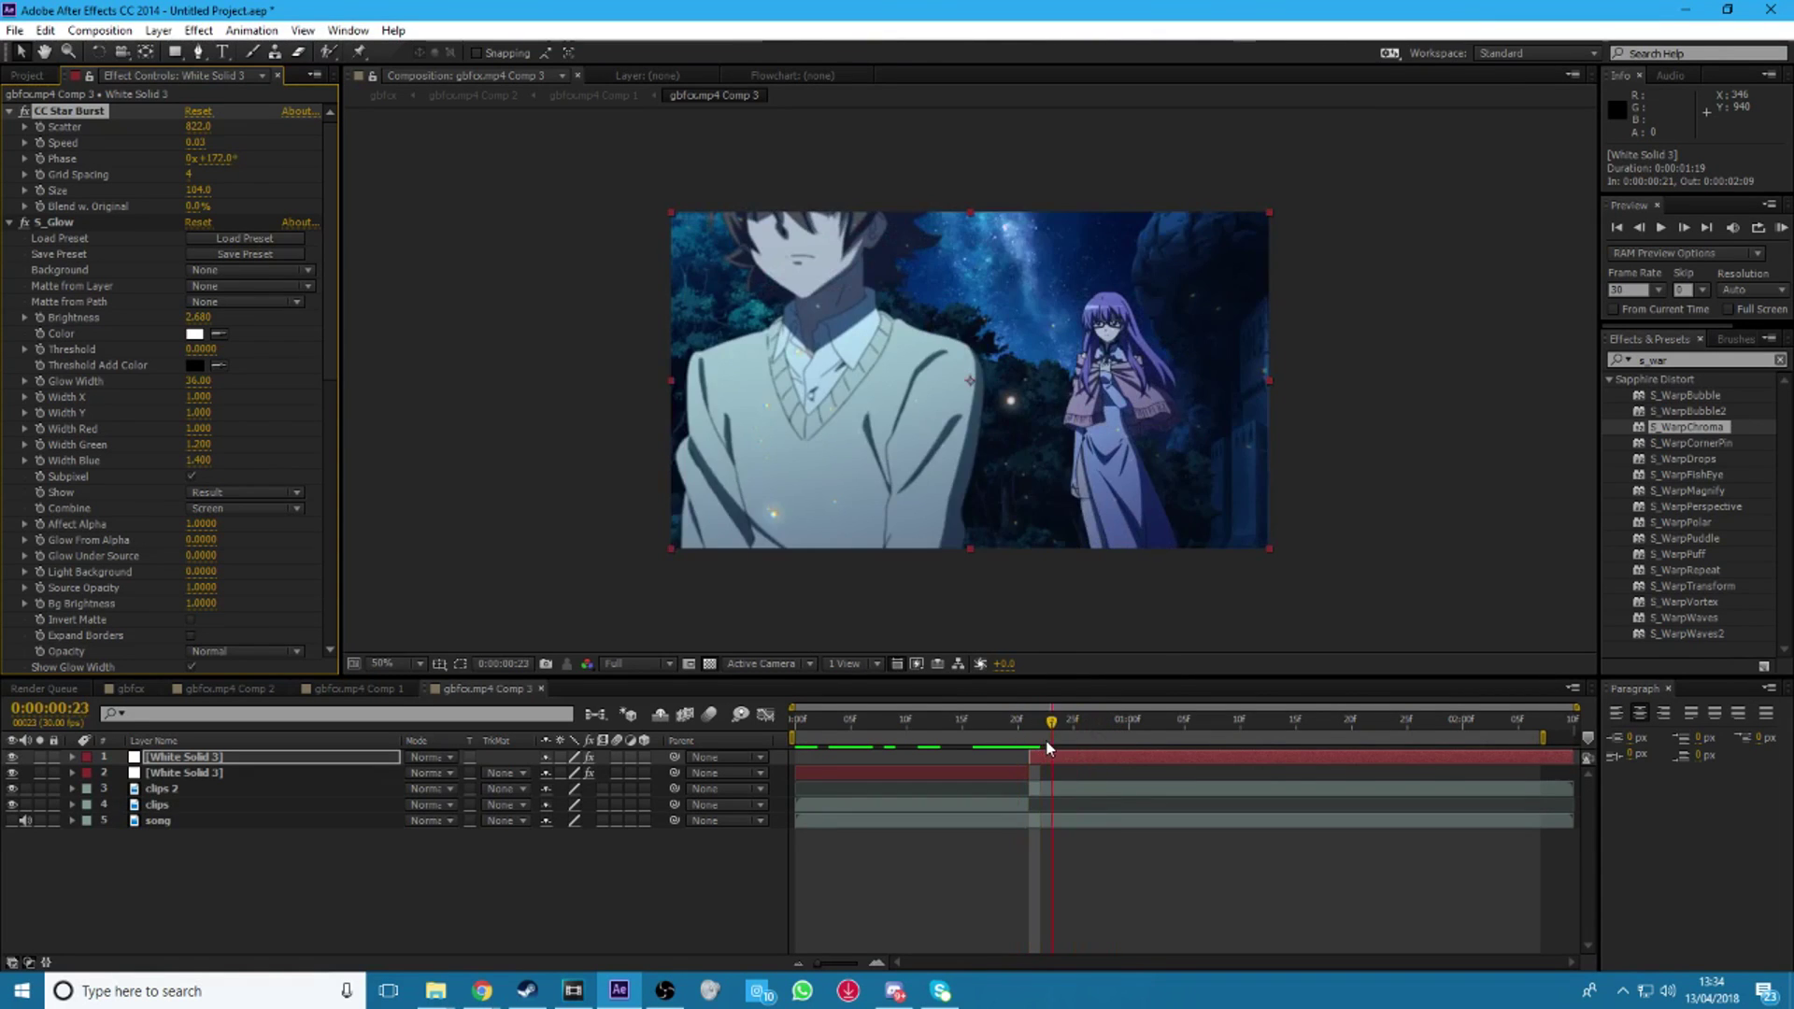
click(353, 690)
drag(1053, 724, 1286, 736)
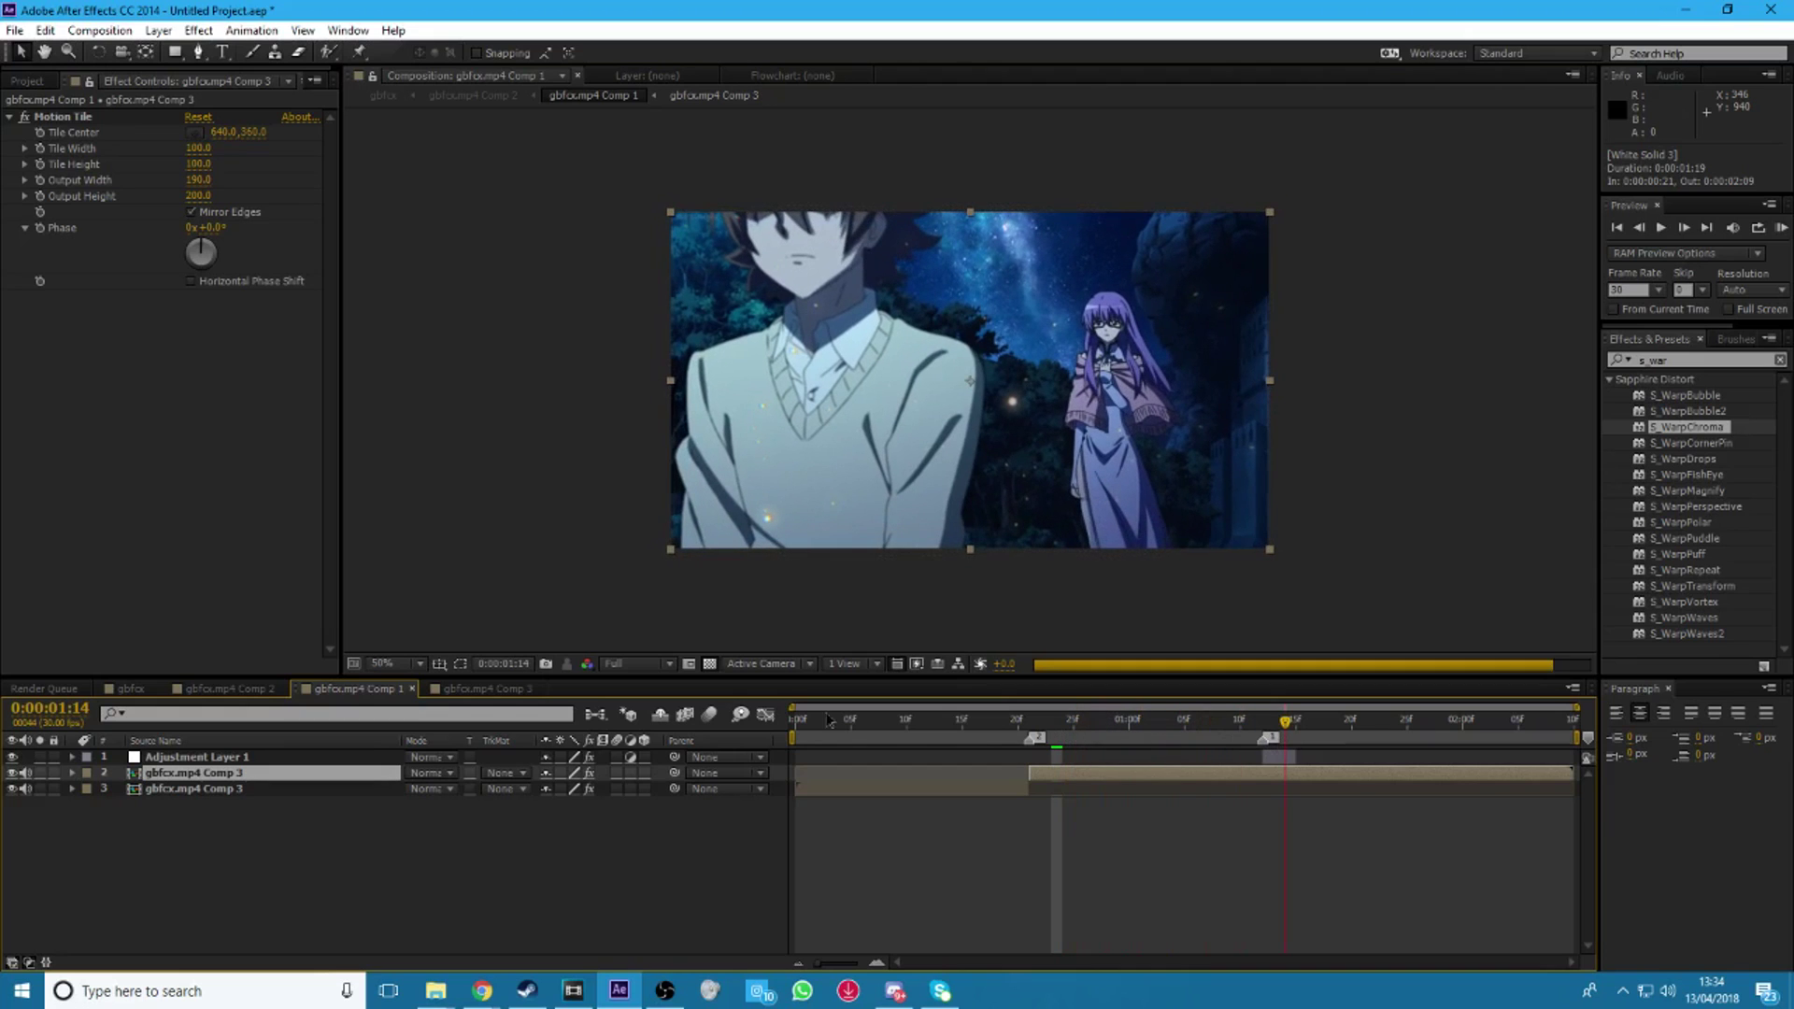
- Add a new adjustment layer to gbfcx.mp4 Comp 2
click(256, 691)
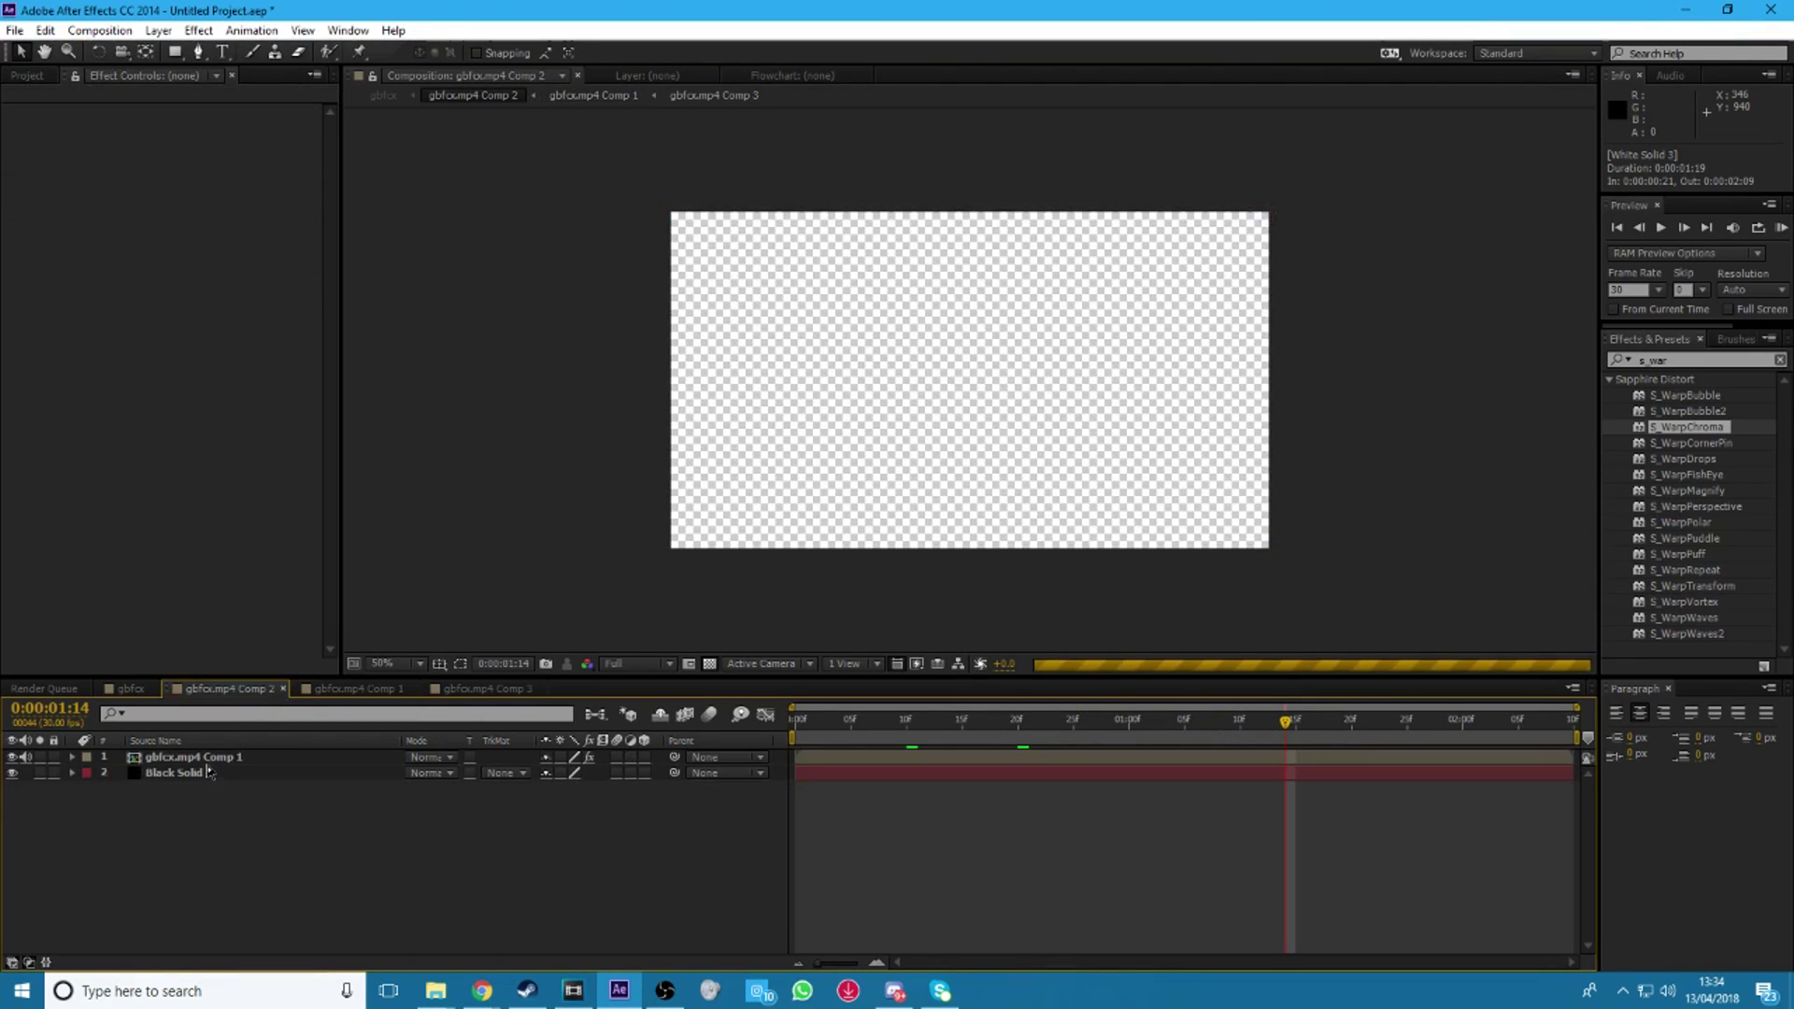
right_click(210, 804)
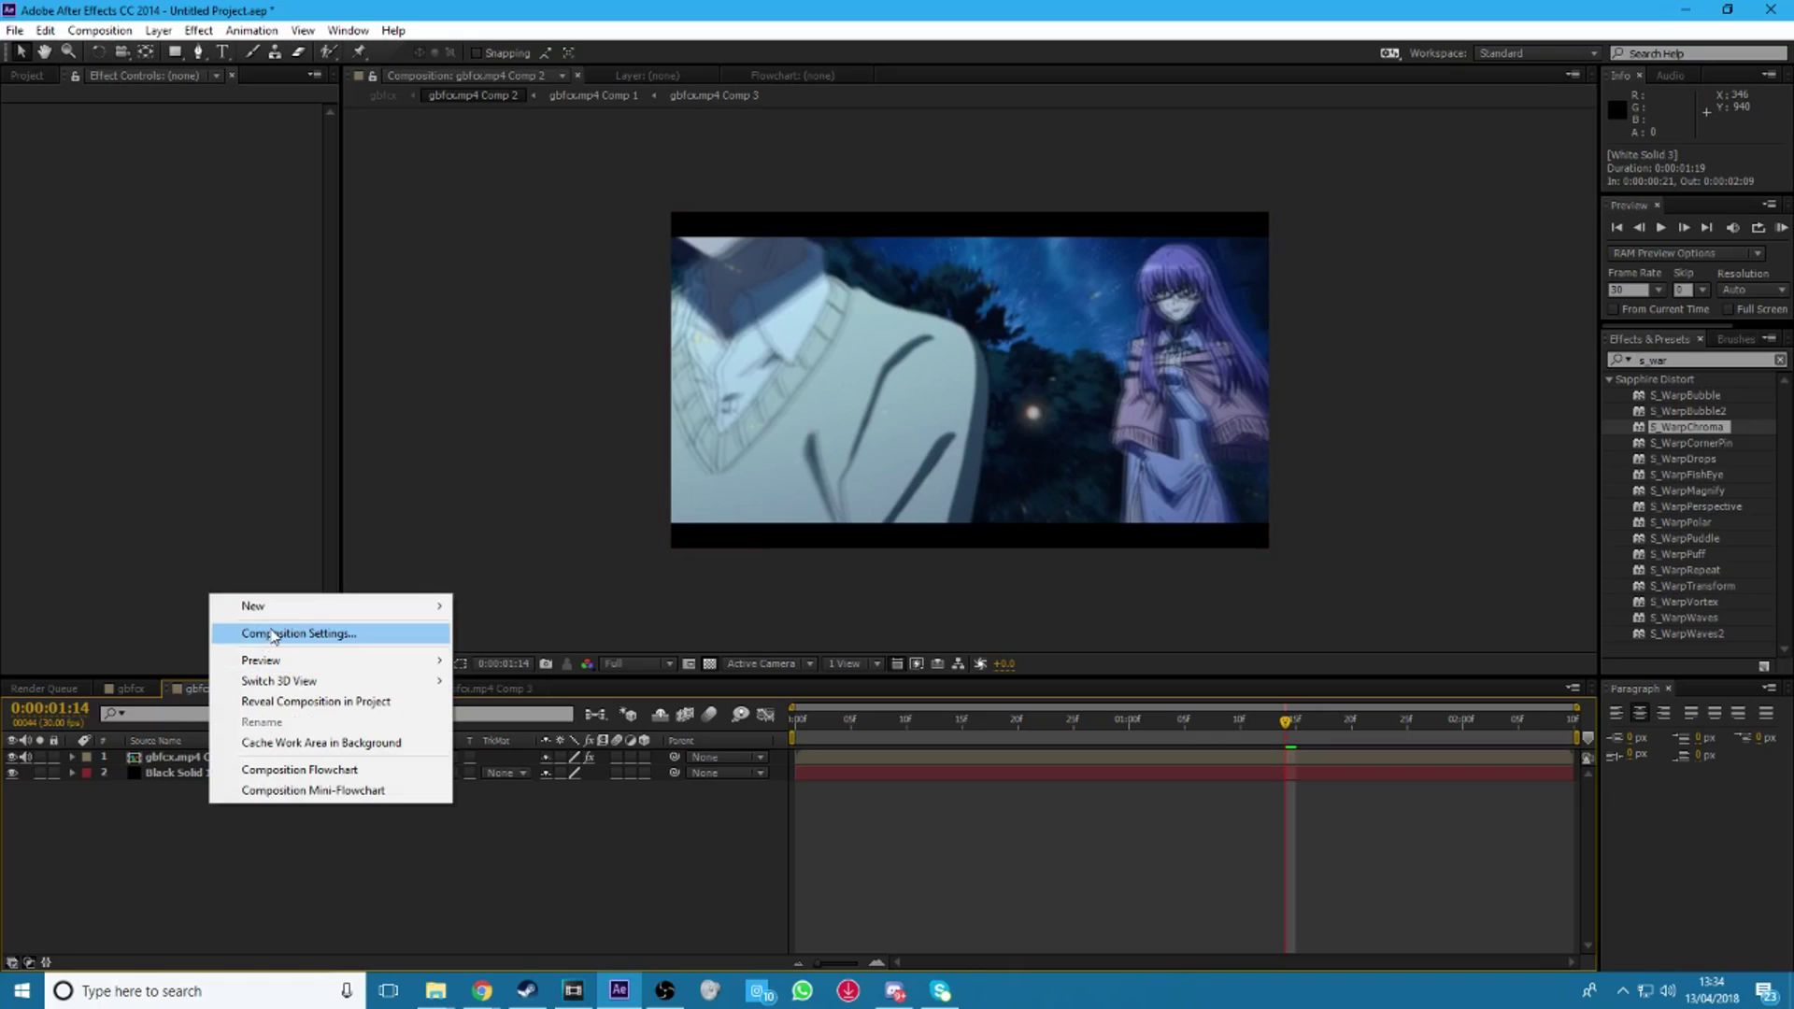
mouse_move(275, 616)
click(509, 749)
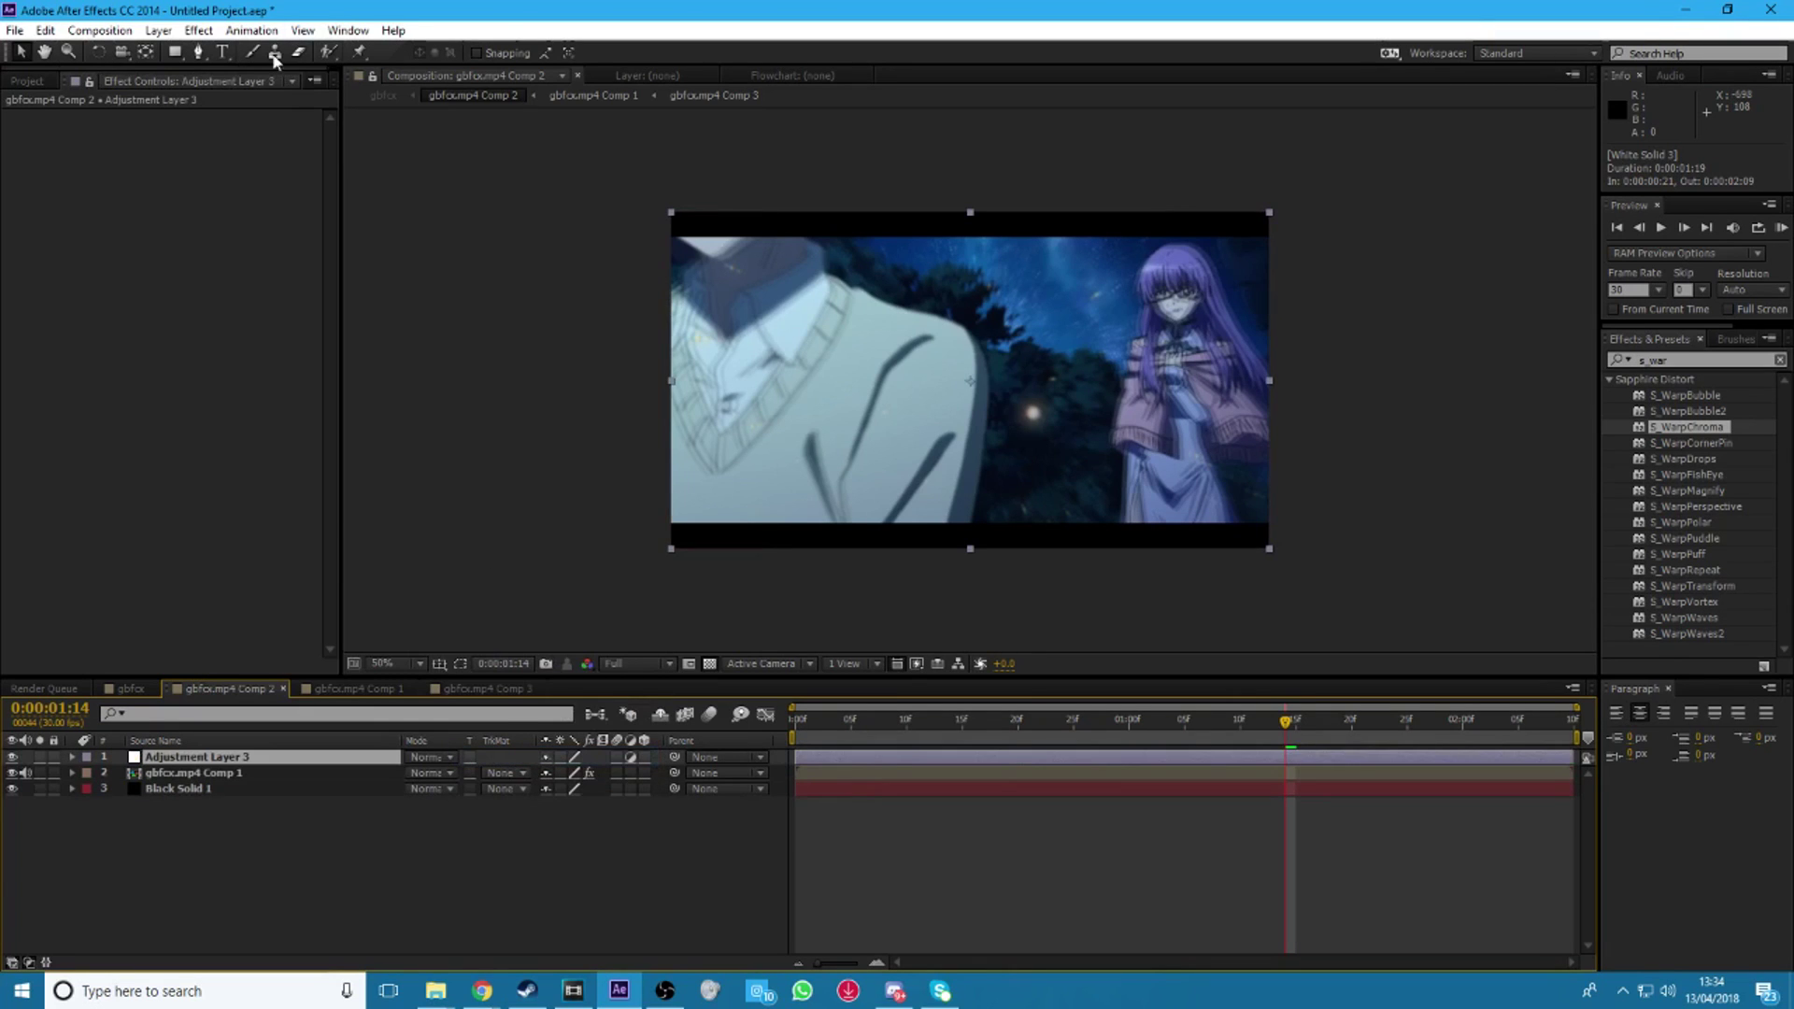
- Apply the COOL CC Magic Bullet Looks preset from the CC's folder to the adjustment layer
click(252, 30)
click(286, 113)
scroll(280, 355, down, 10)
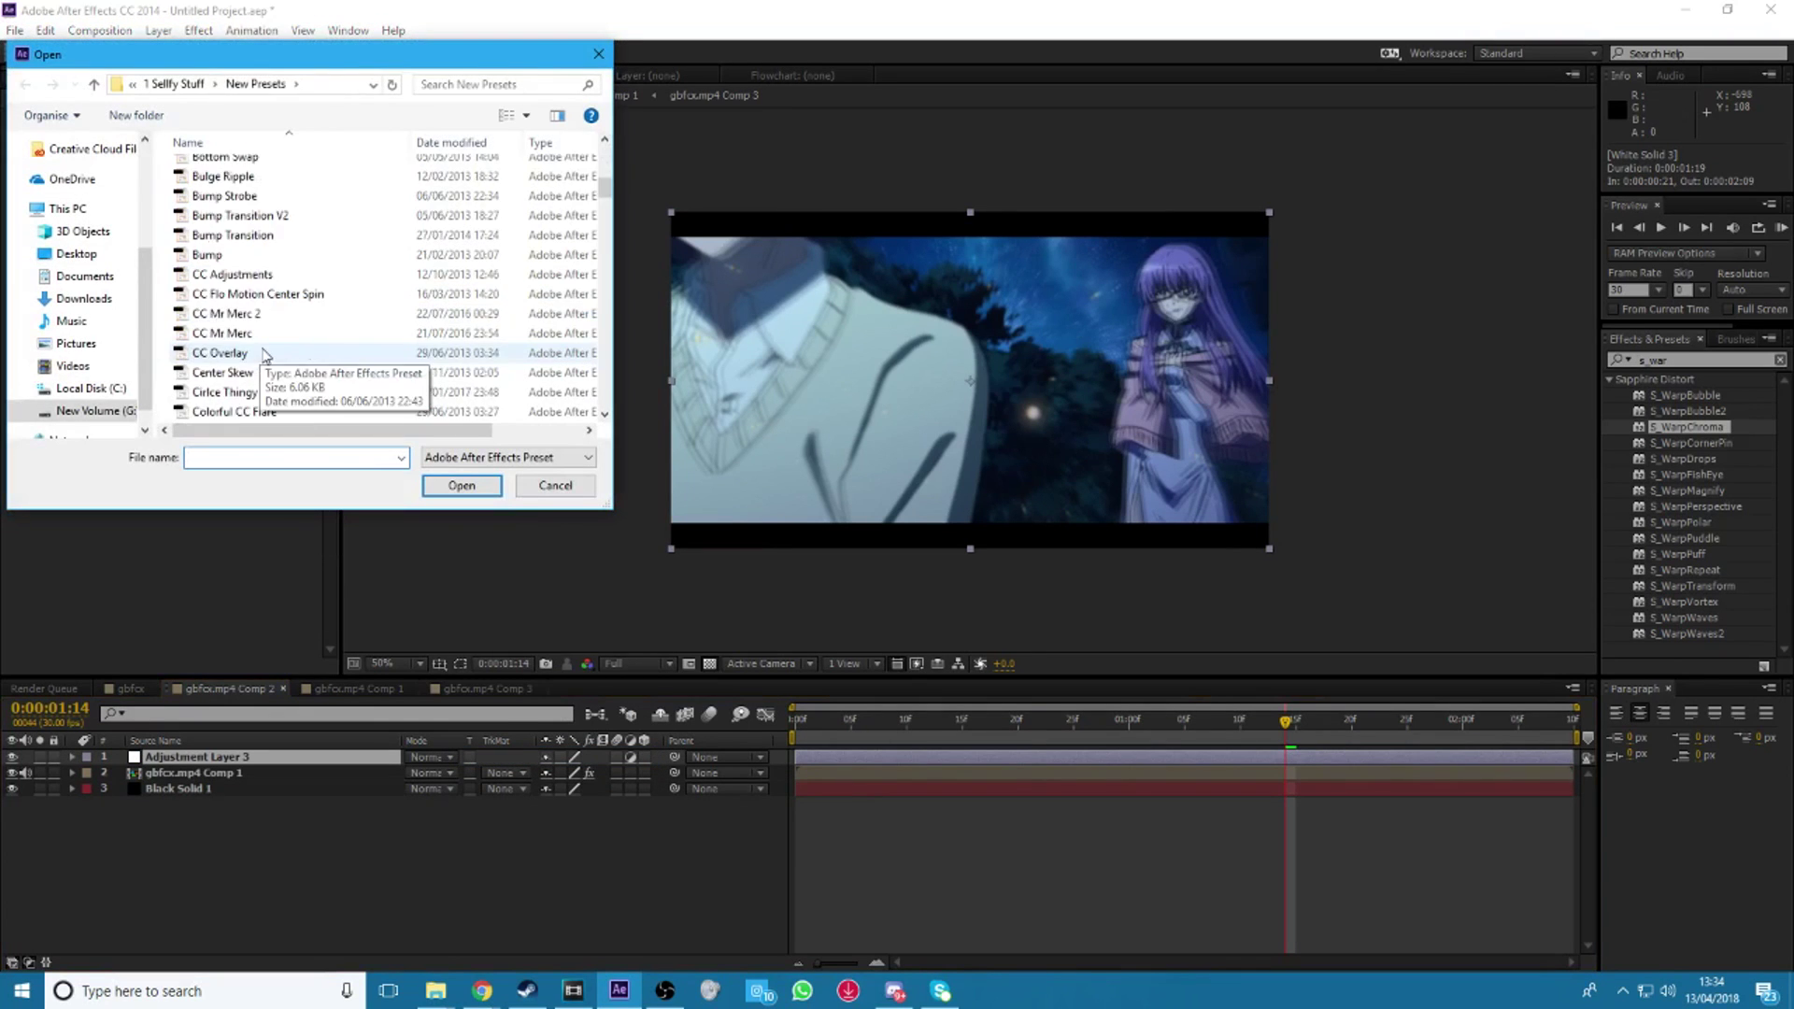
scroll(261, 346, up, 10)
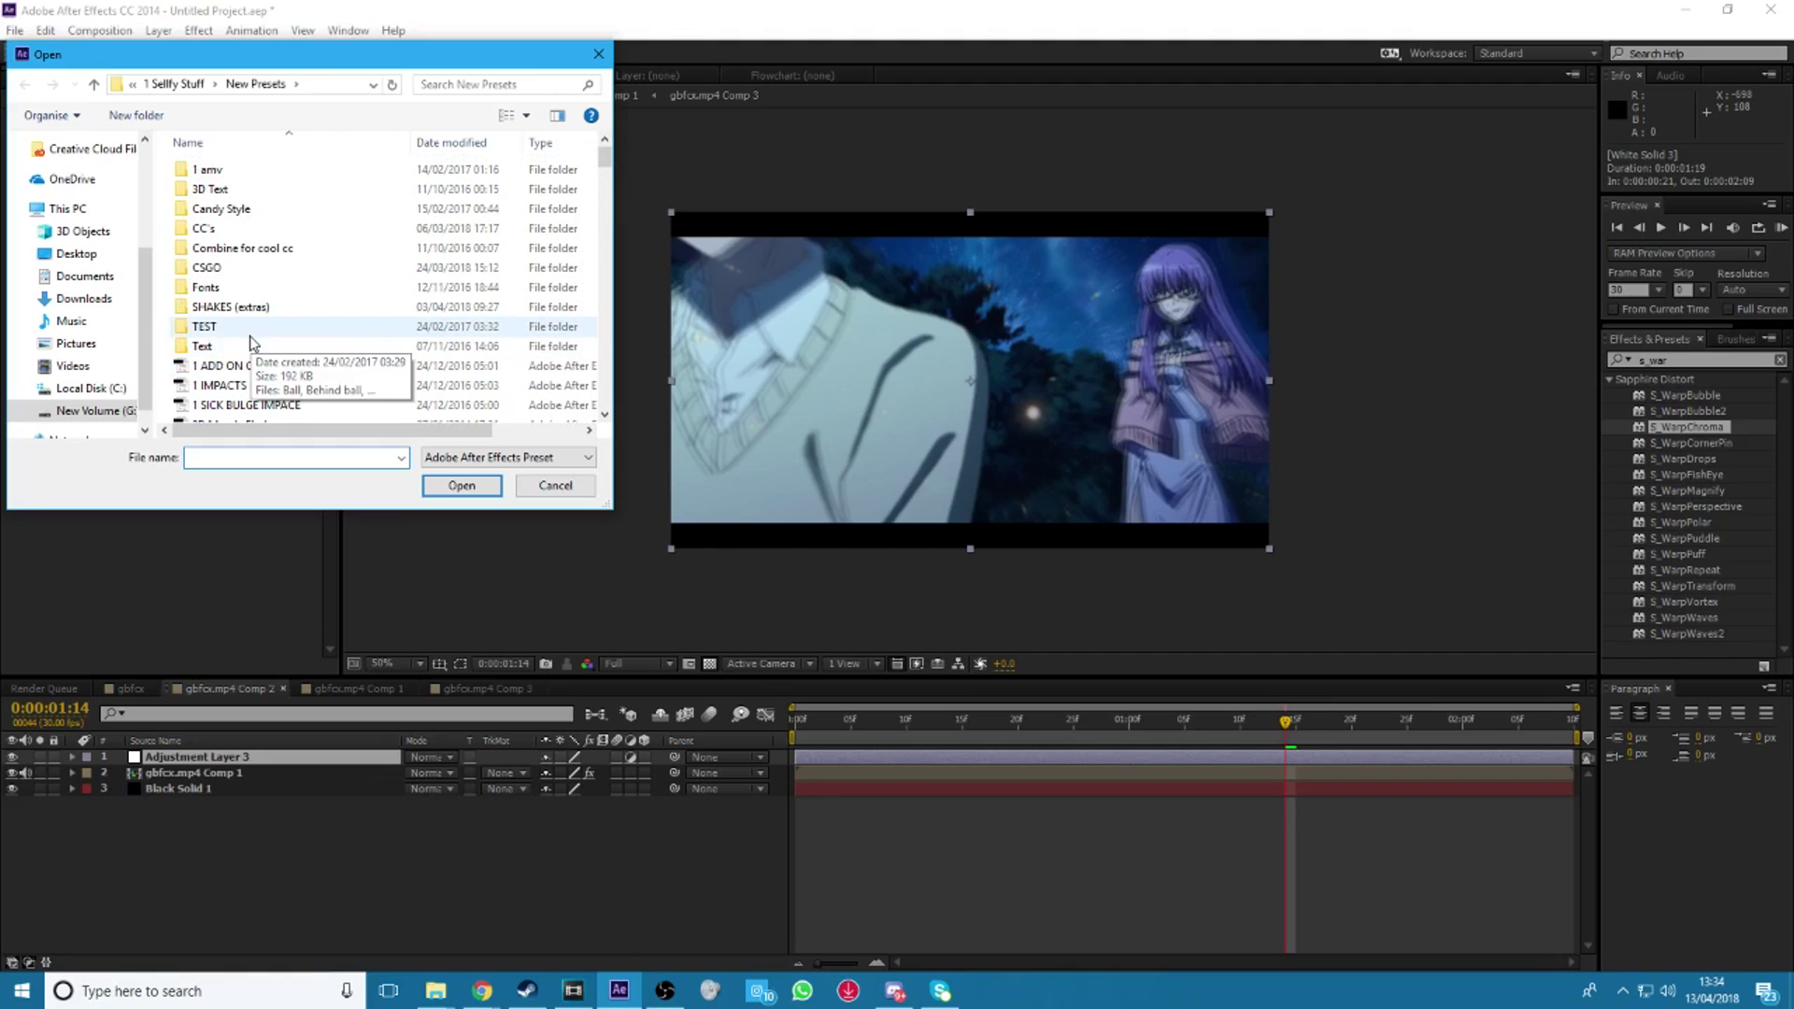
double_click(222, 230)
scroll(240, 355, down, 10)
double_click(239, 394)
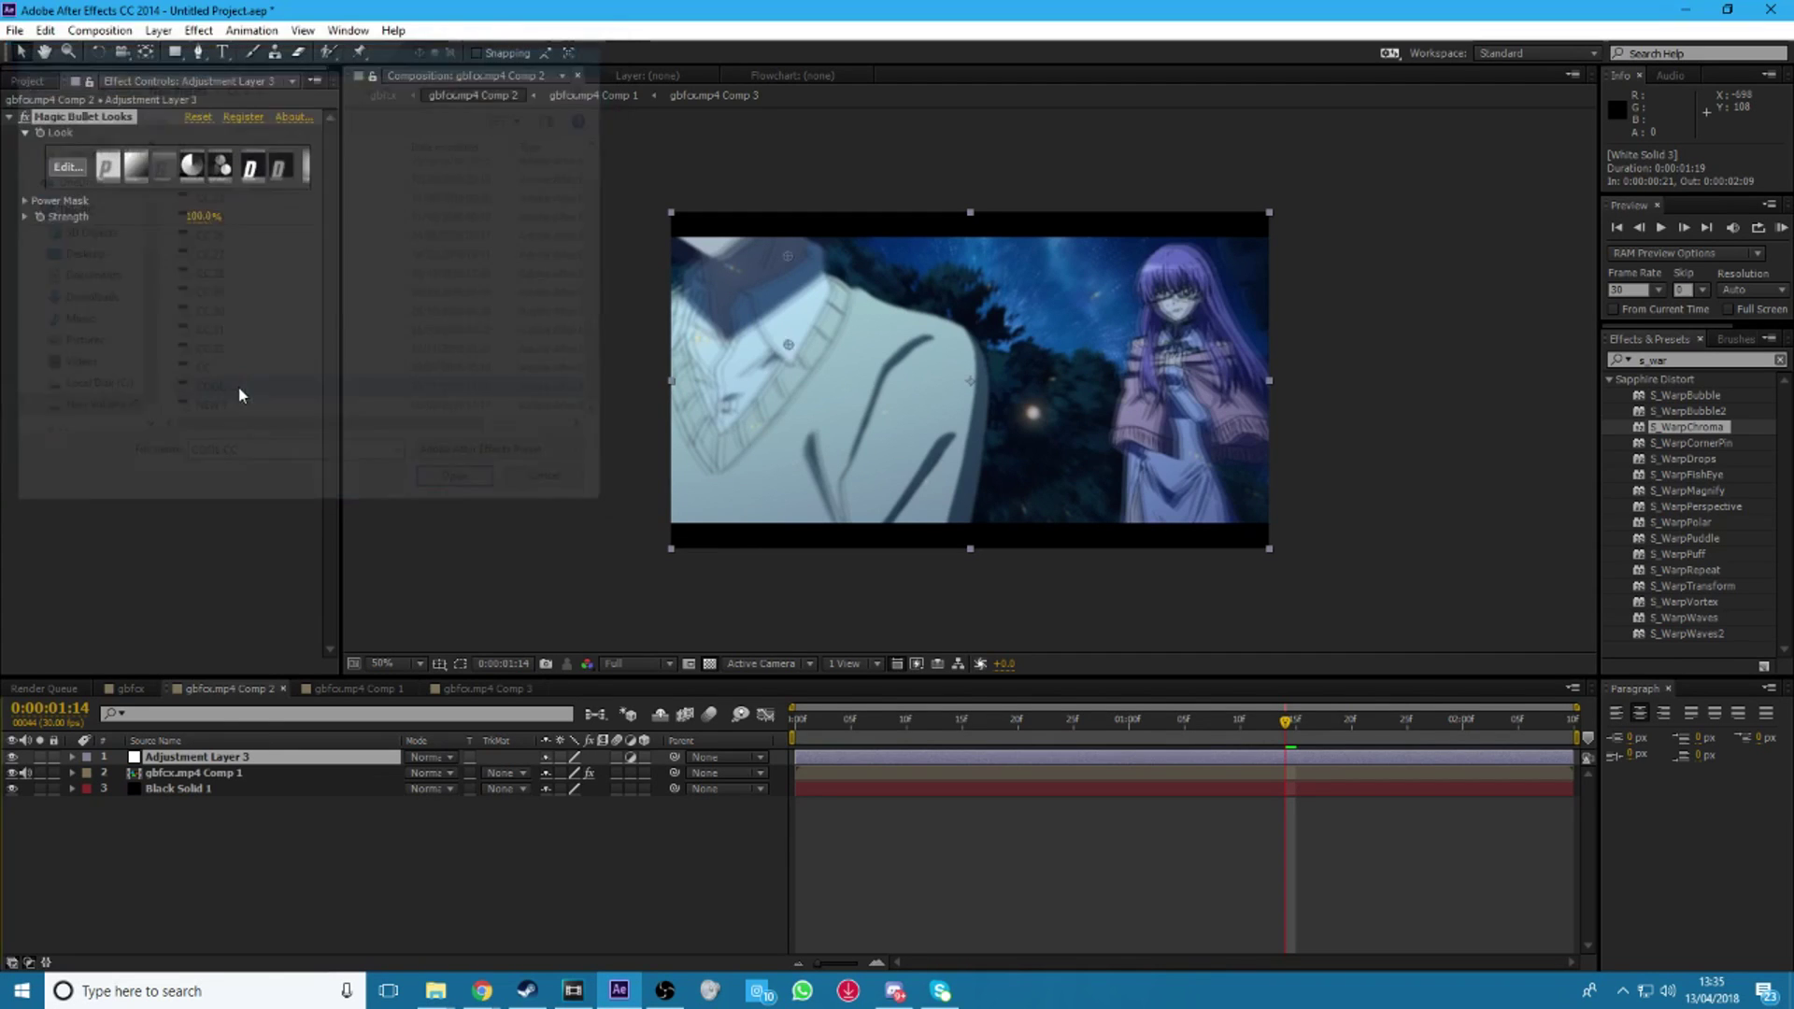
- Compare the grade on and off at frame 11, leaving it enabled, and switch to gbfcx
click(917, 720)
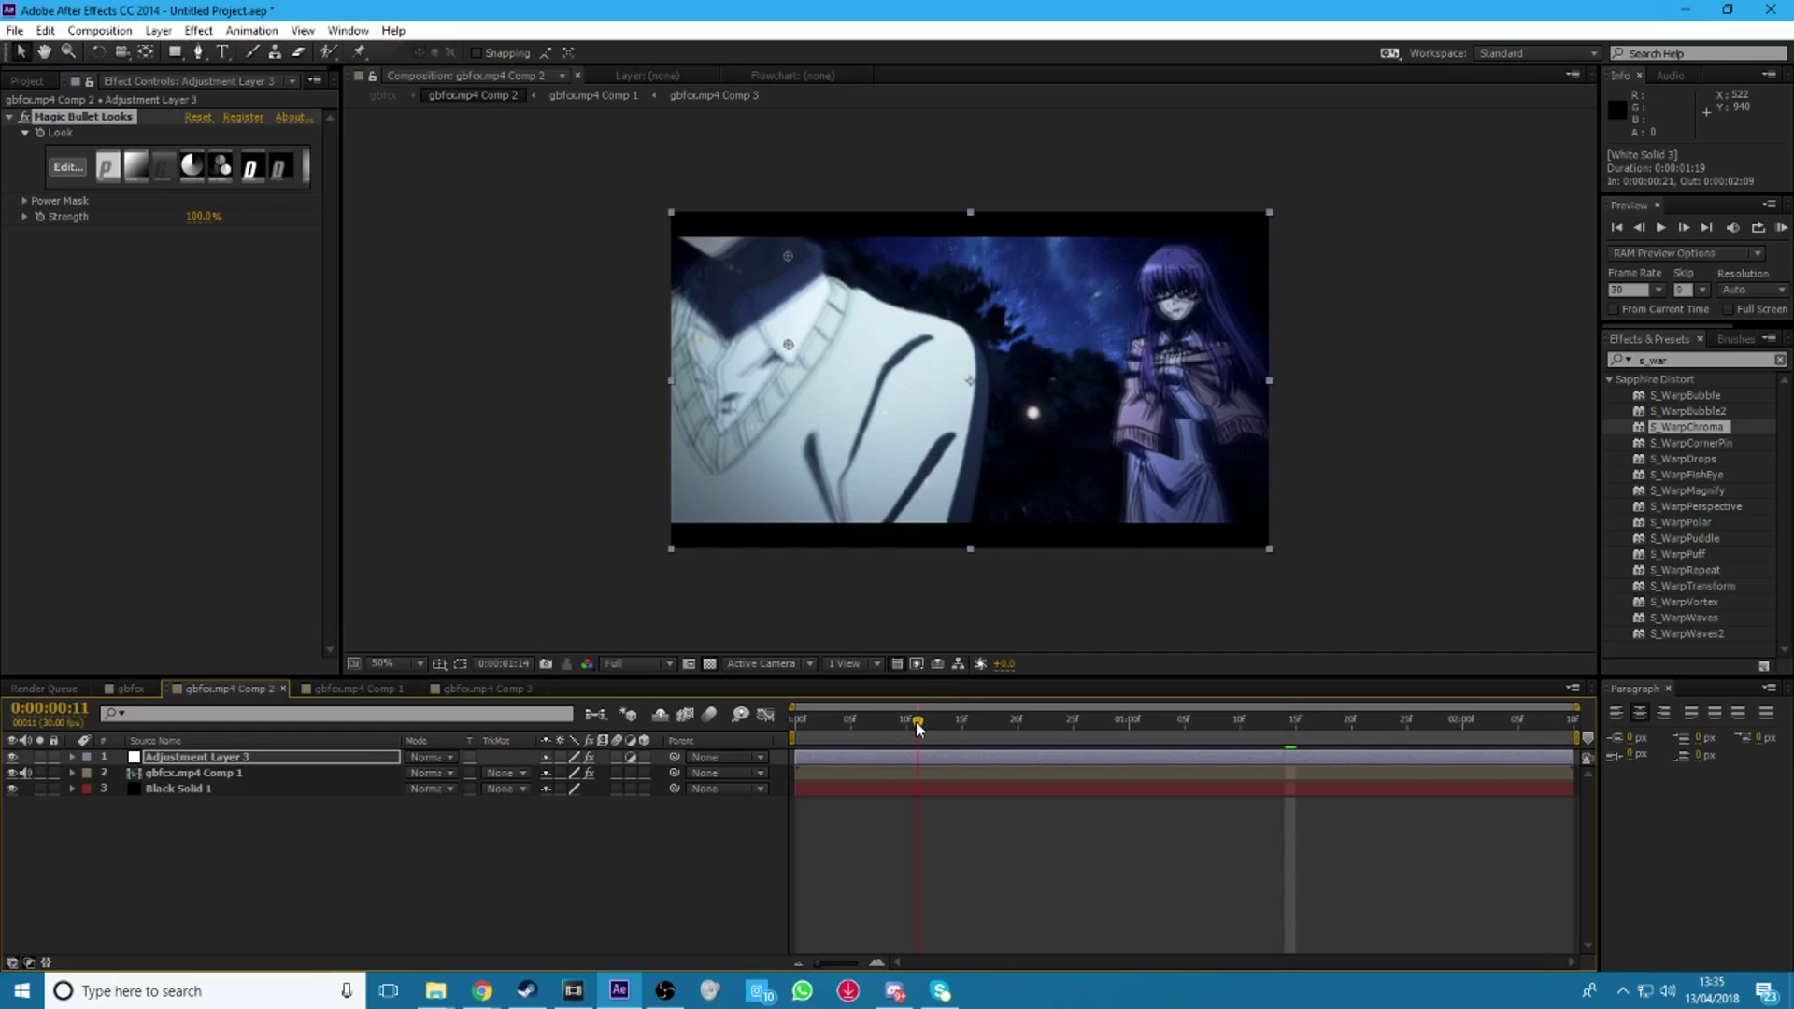
click(13, 757)
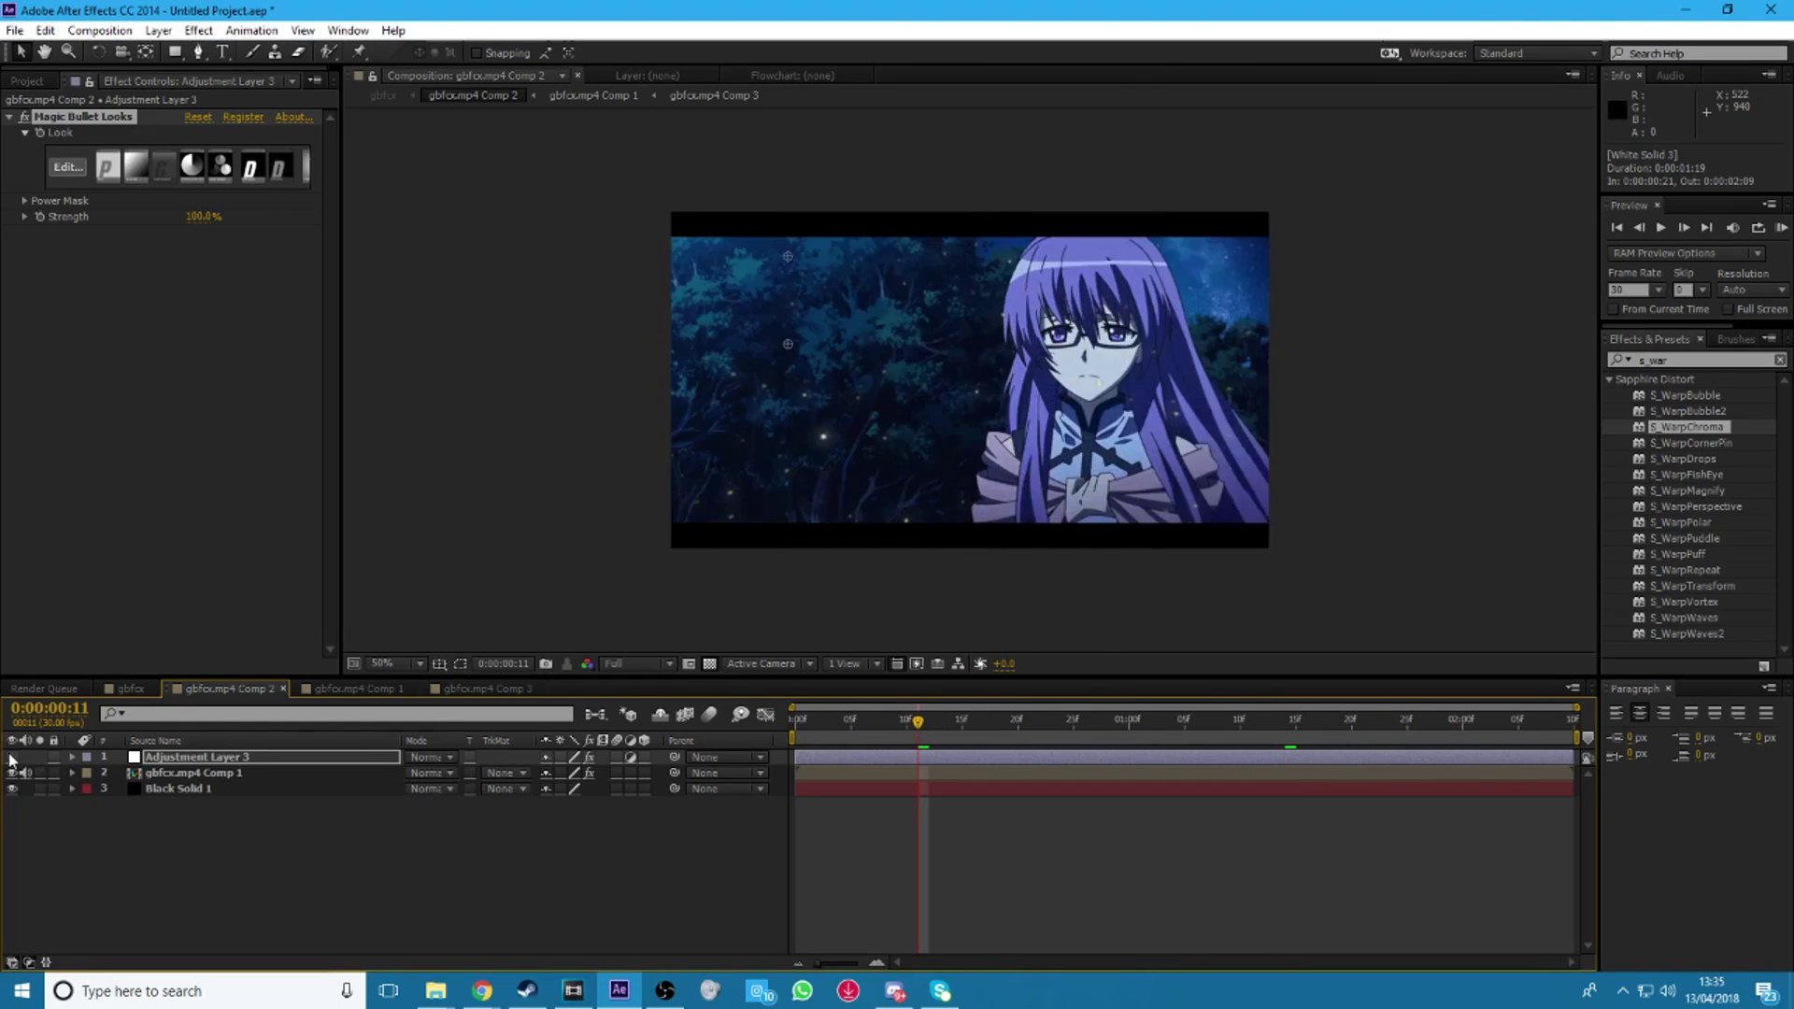
click(13, 757)
click(13, 757)
click(13, 757)
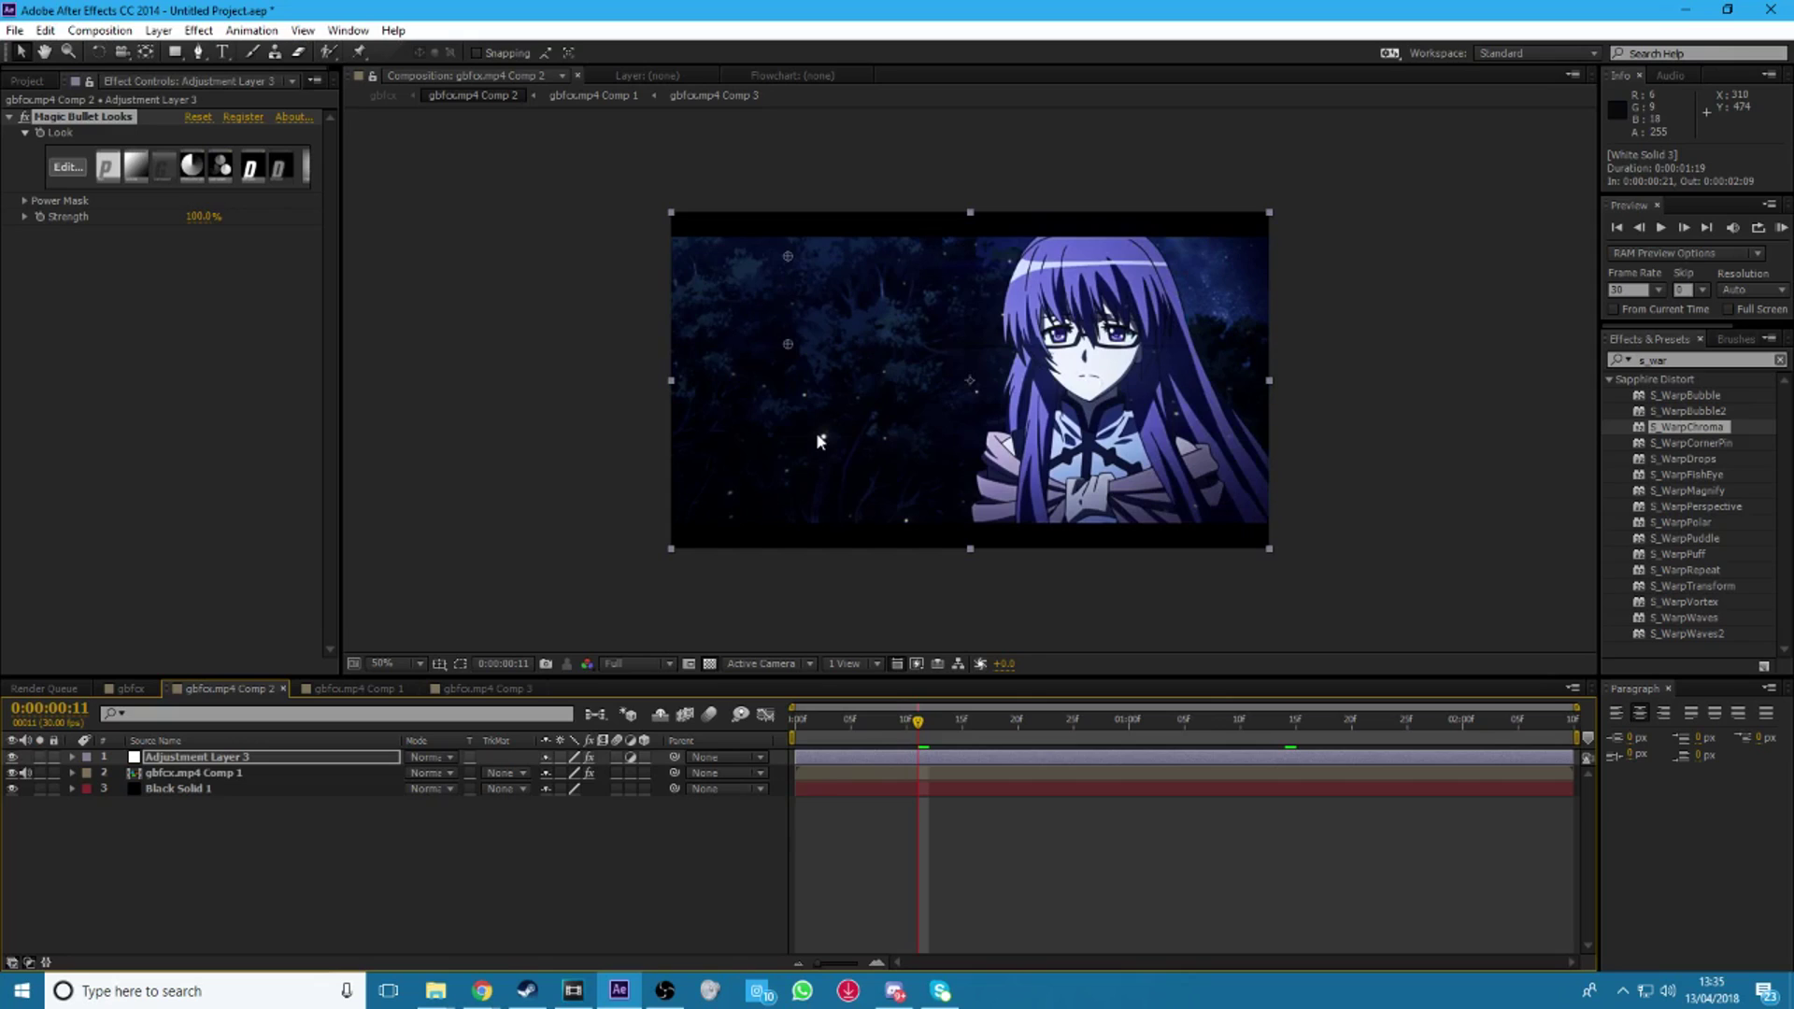
click(142, 693)
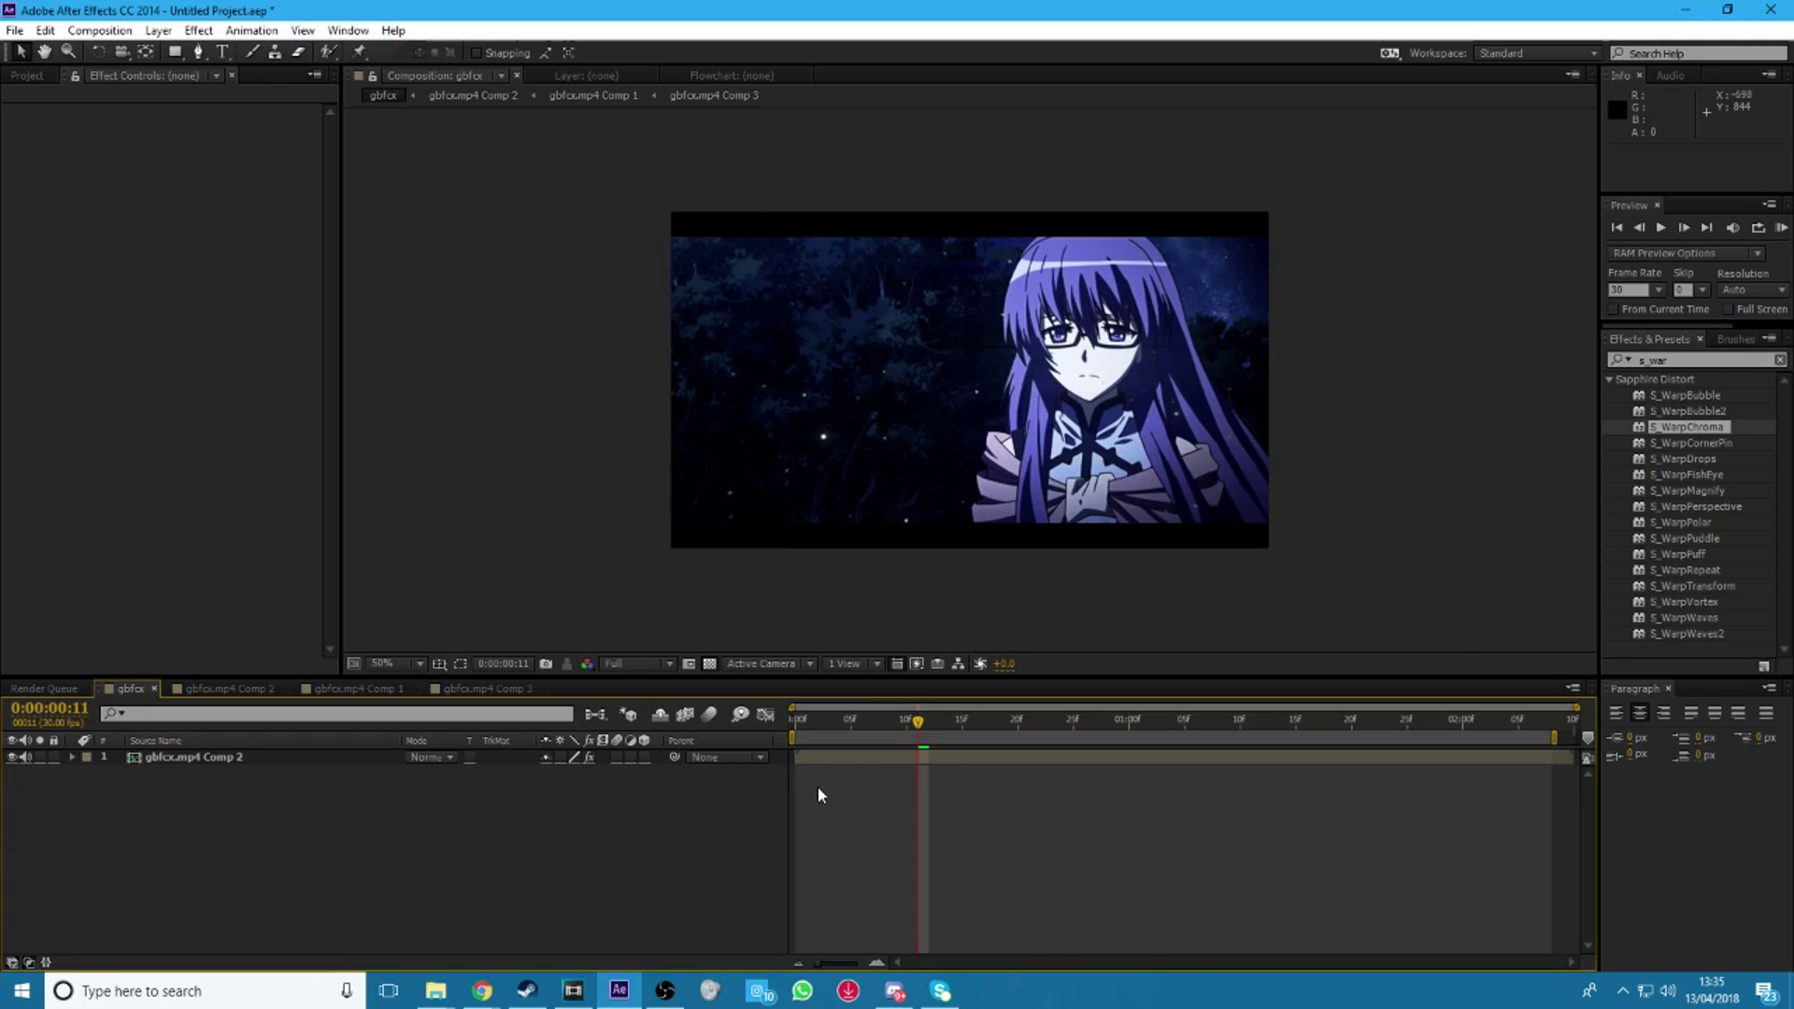
- RAM-preview and play back the gbfcx composition, then return the time indicator to frame 4
key(KP_0)
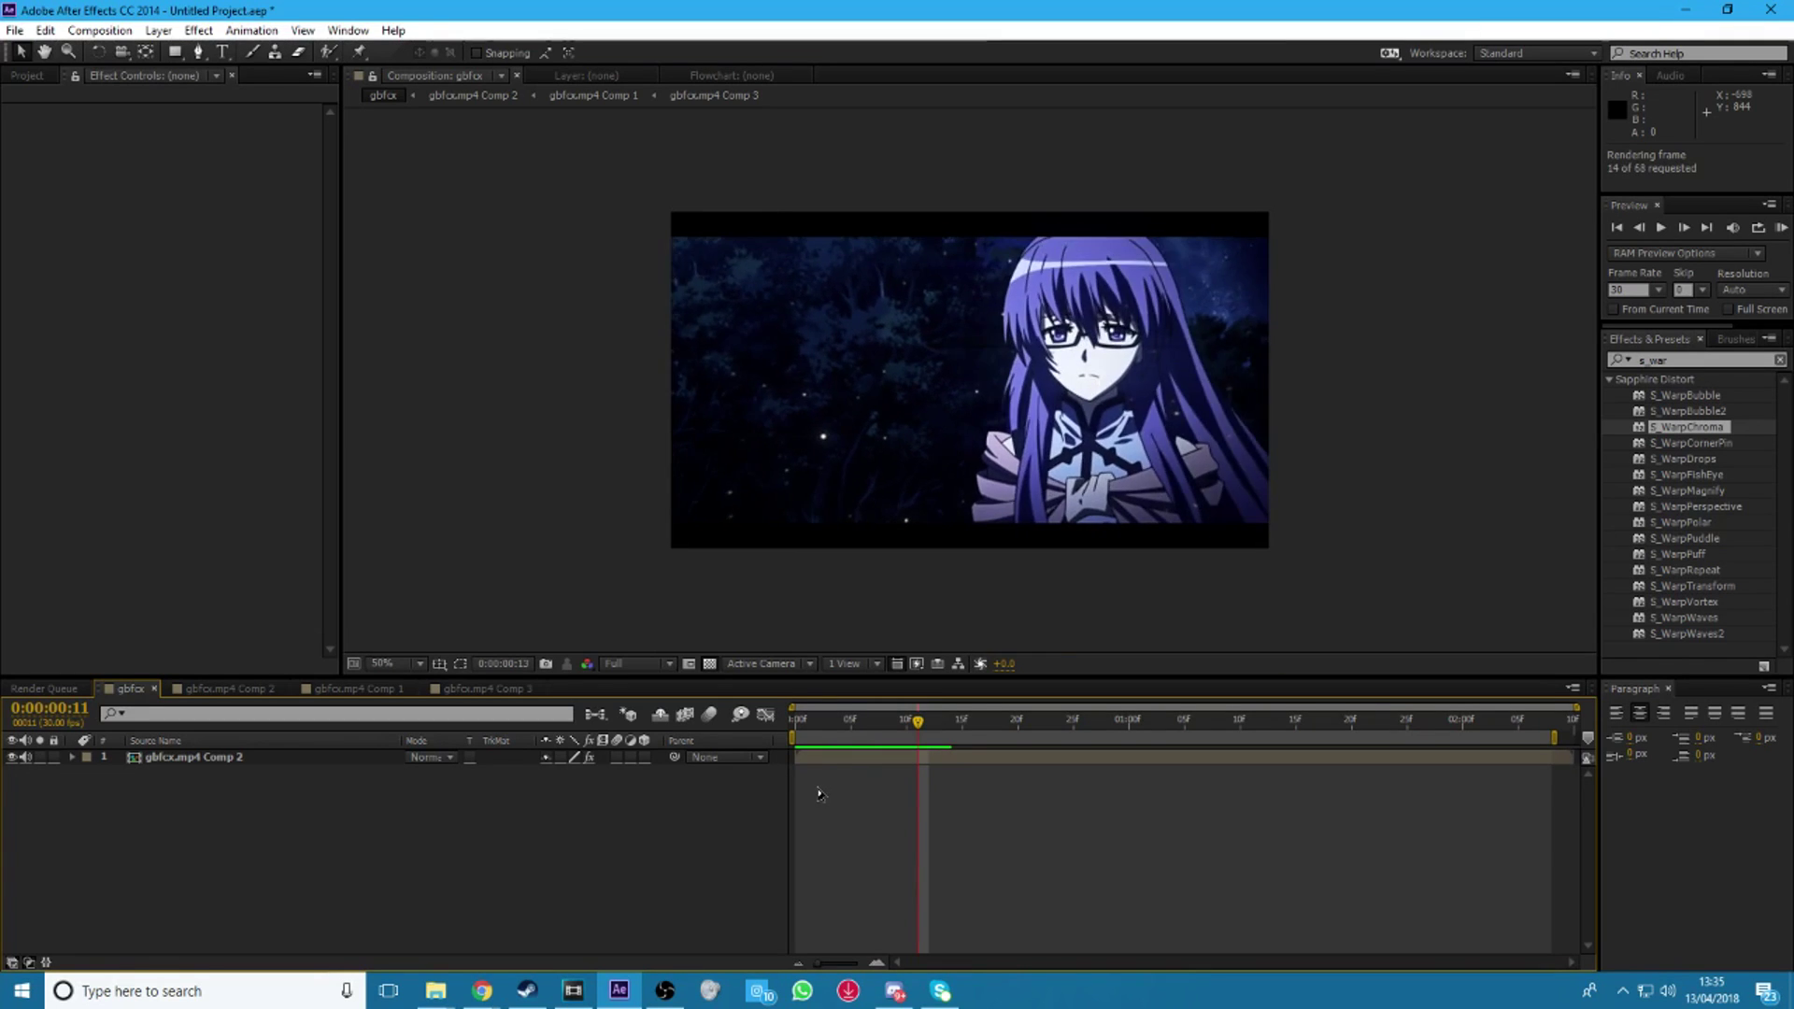
click(808, 785)
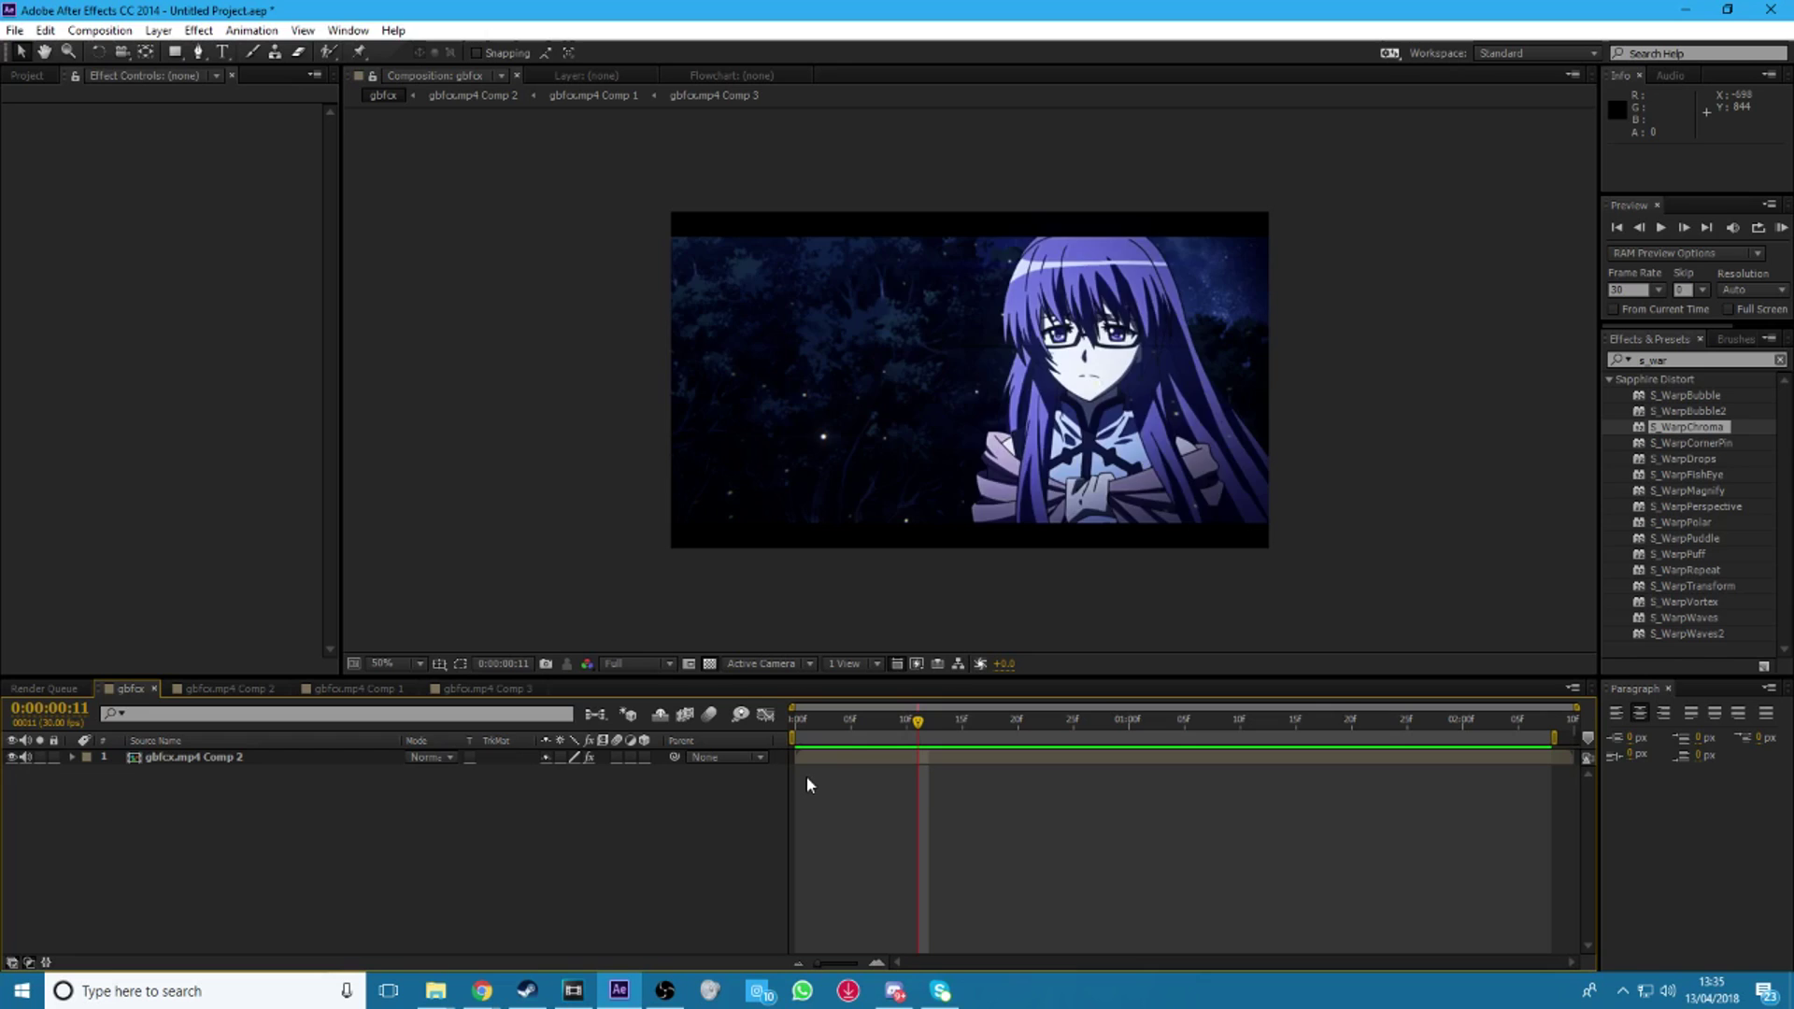
key(KP_0)
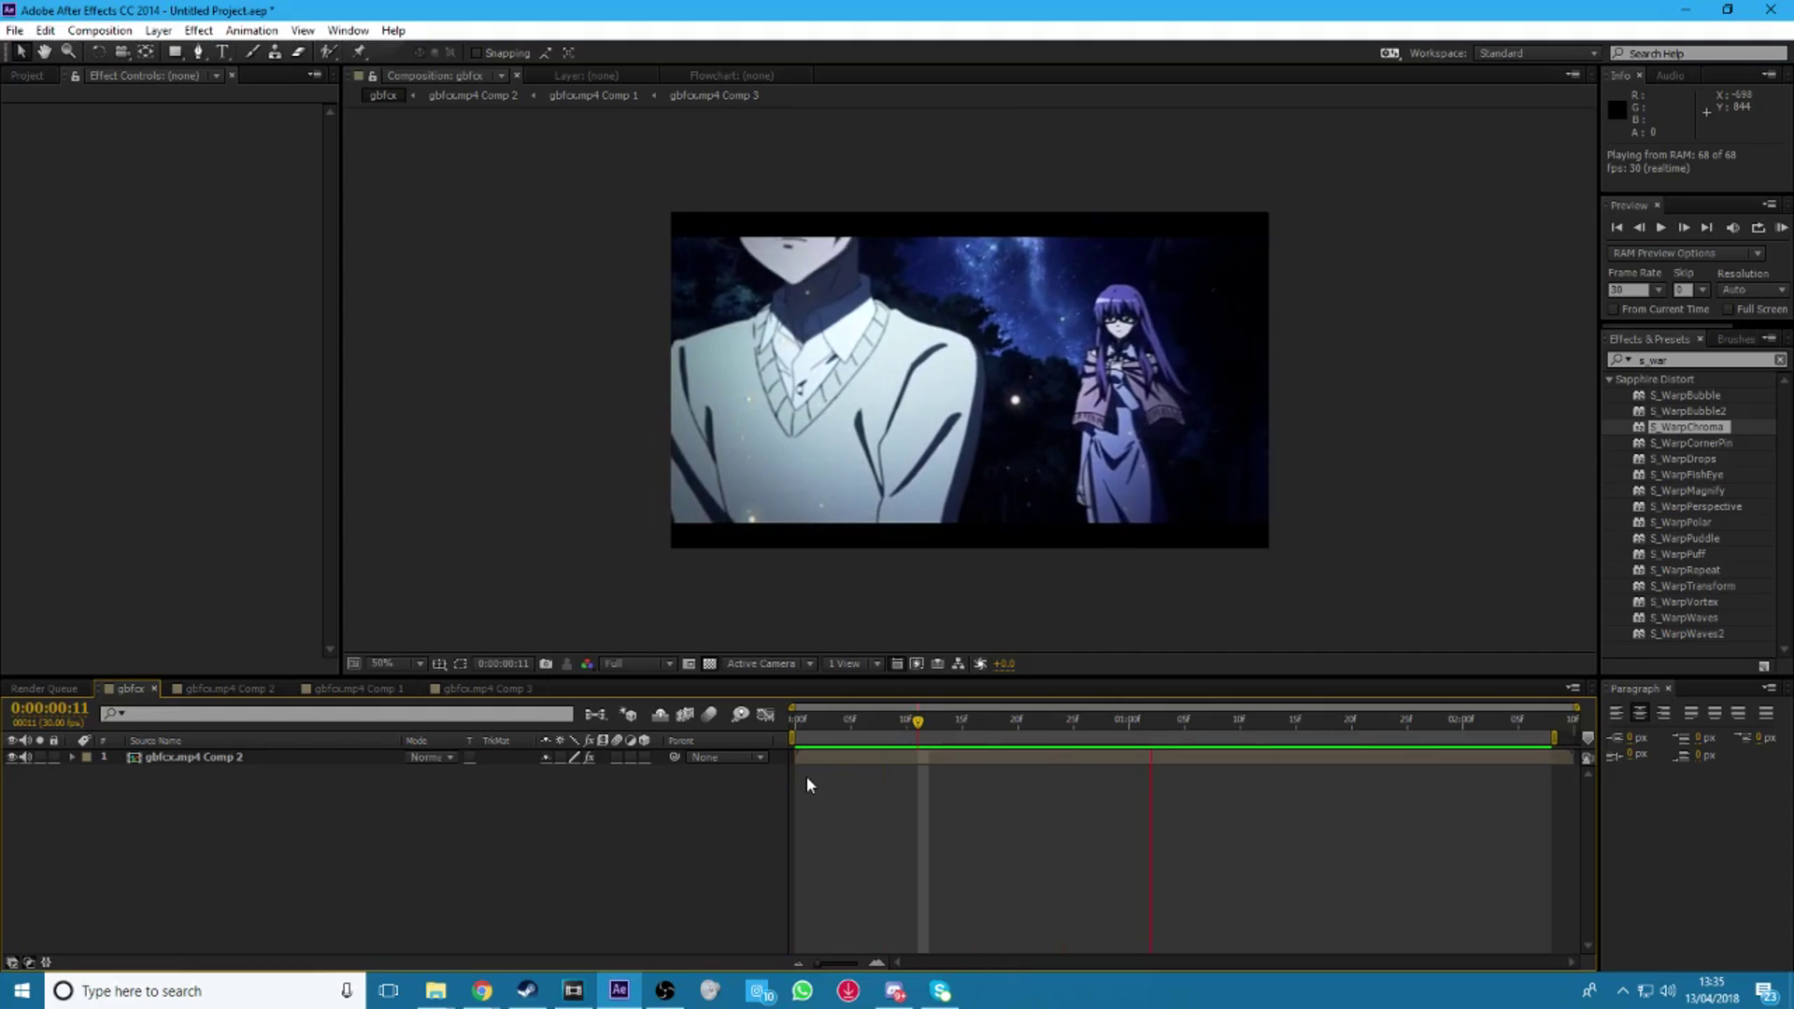
key(KP_0)
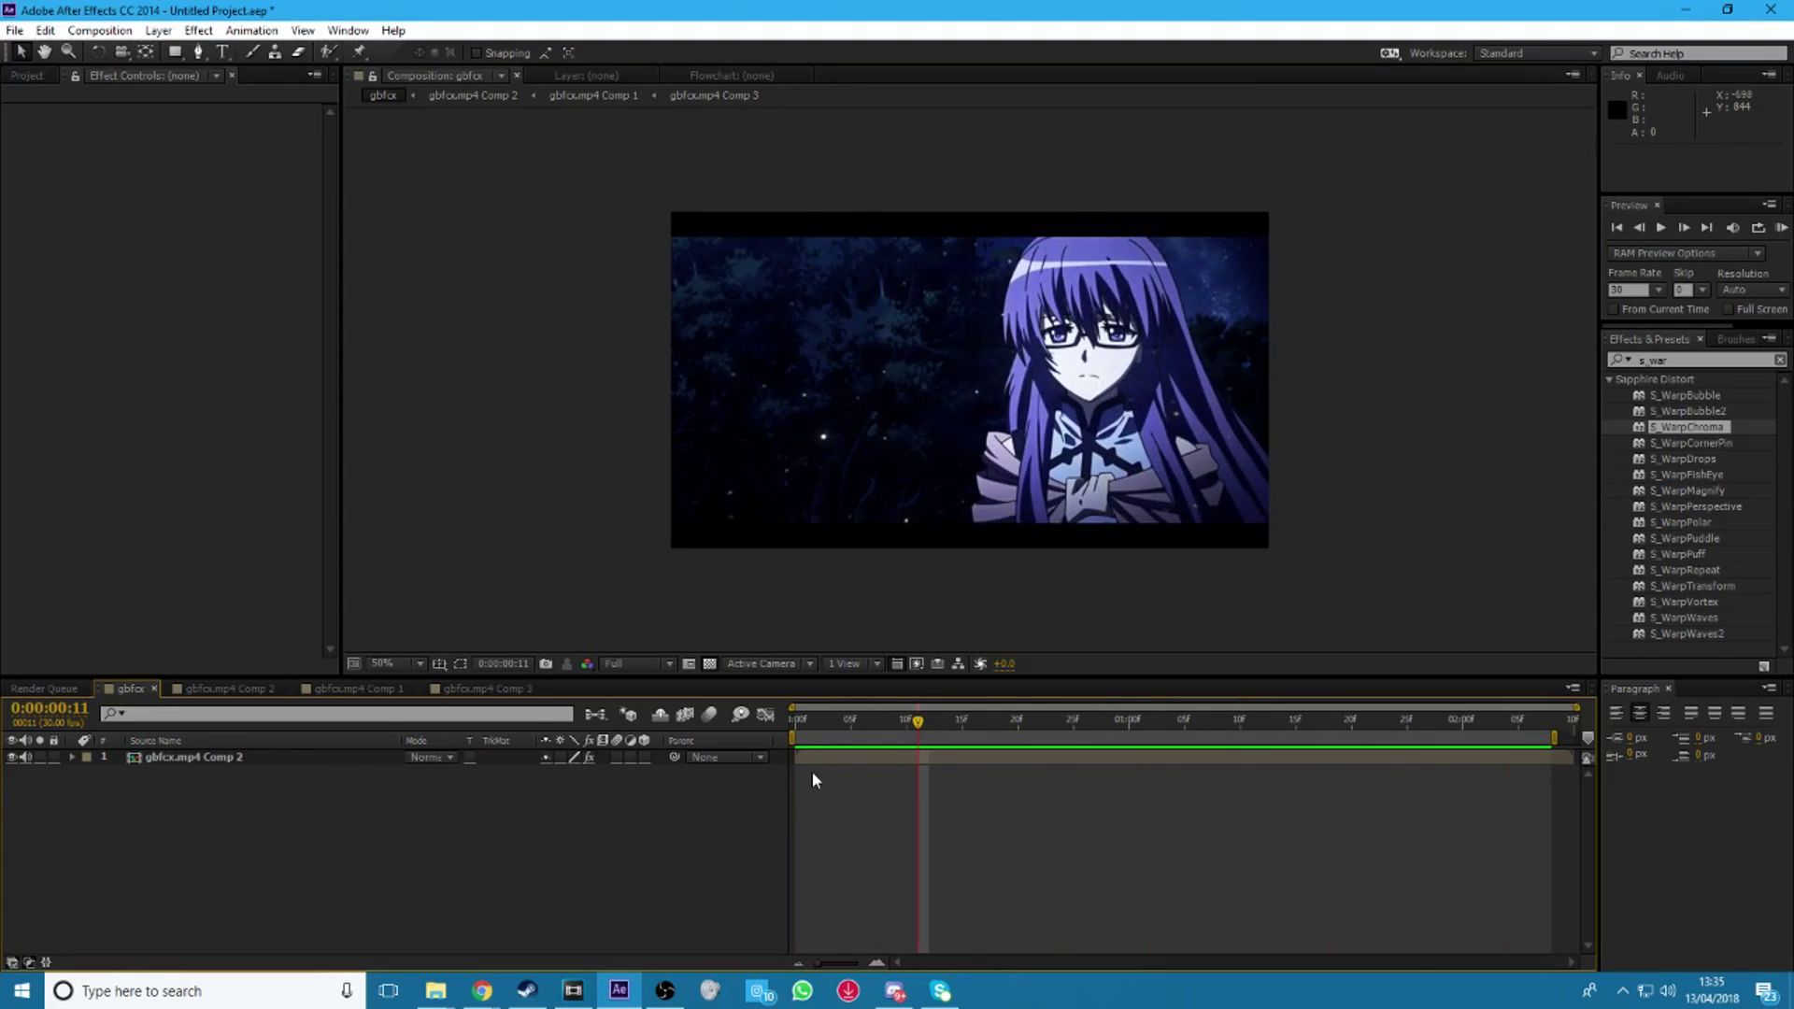
drag(914, 723, 850, 722)
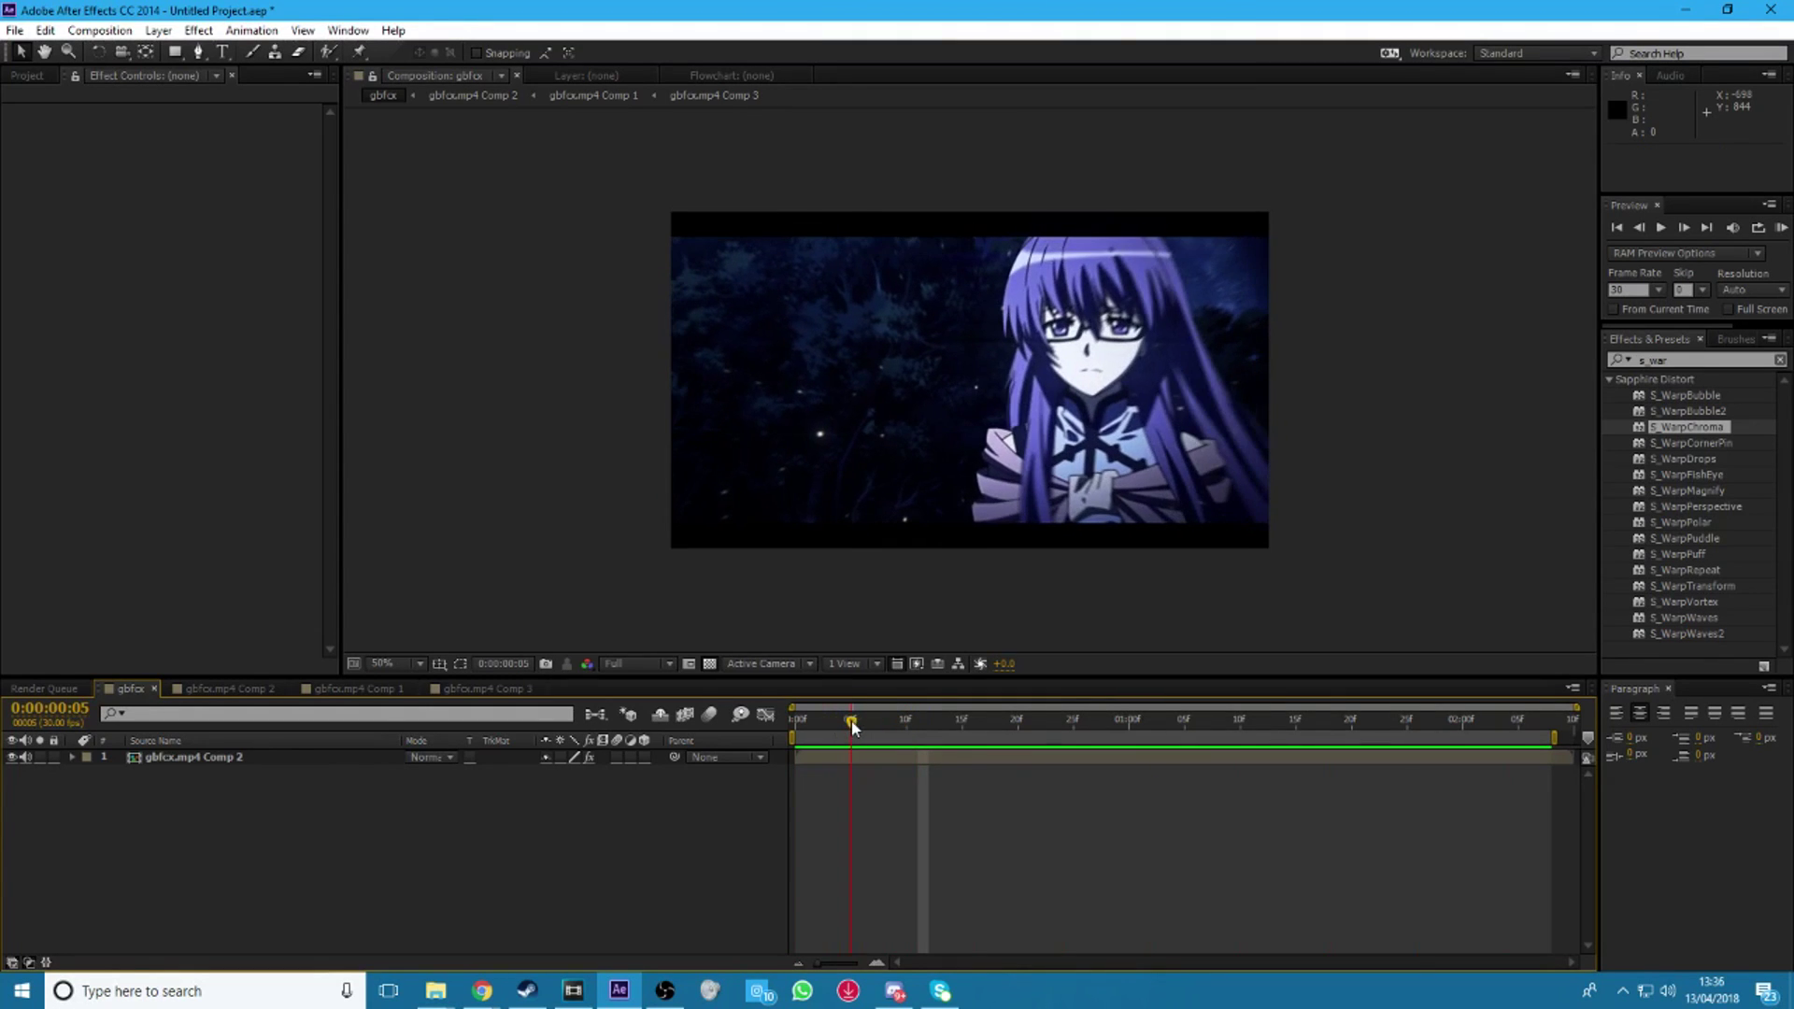